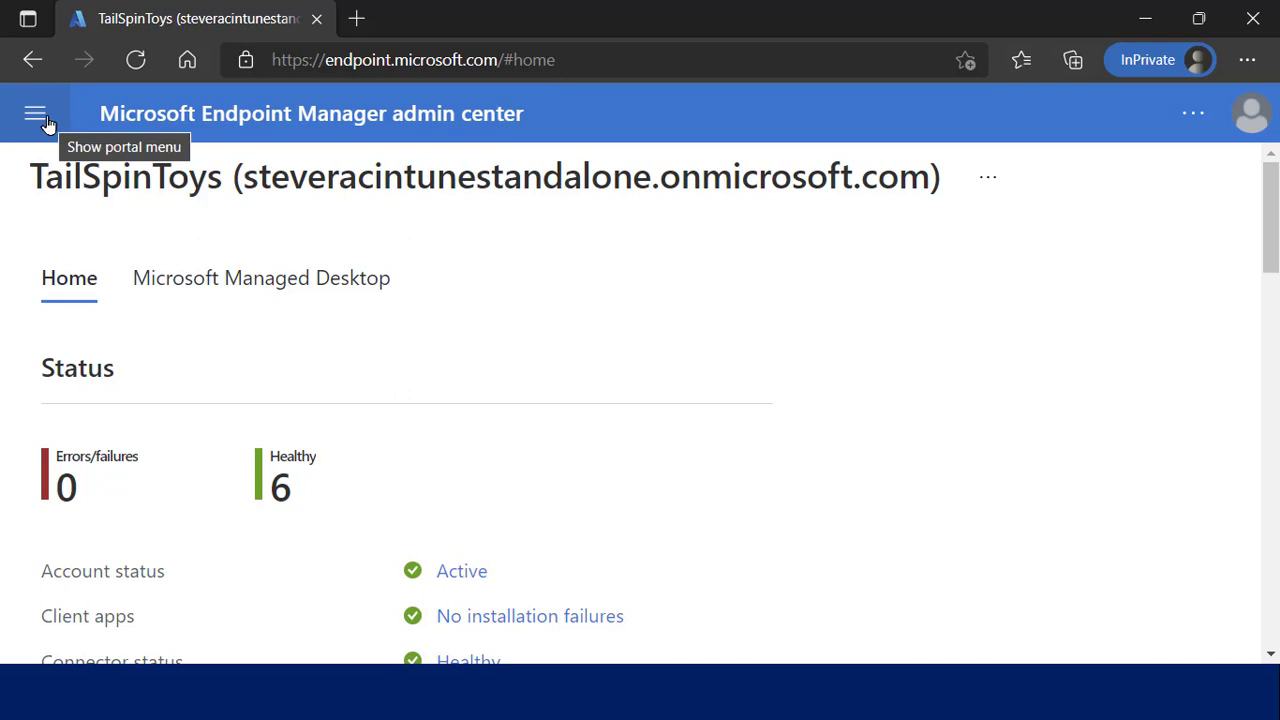
Step: Open the list of configuration profiles for Windows devices
left_click(38, 113)
left_click(120, 309)
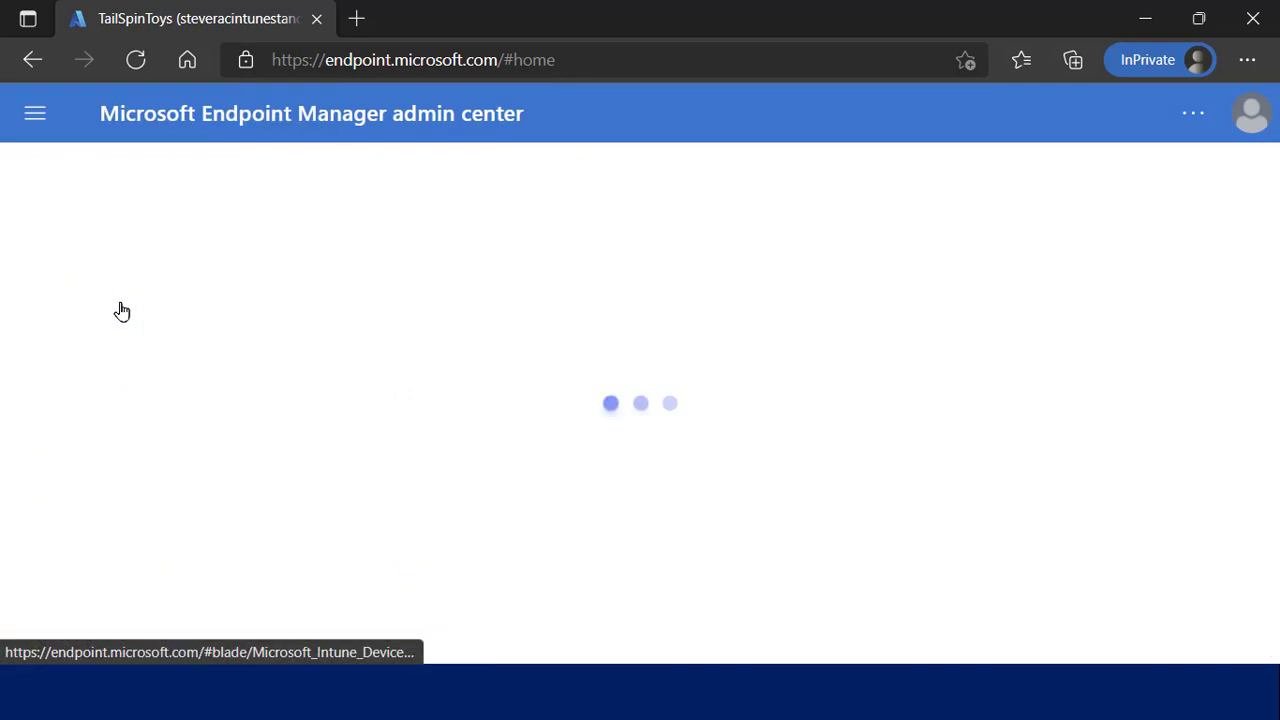
left_click(33, 112)
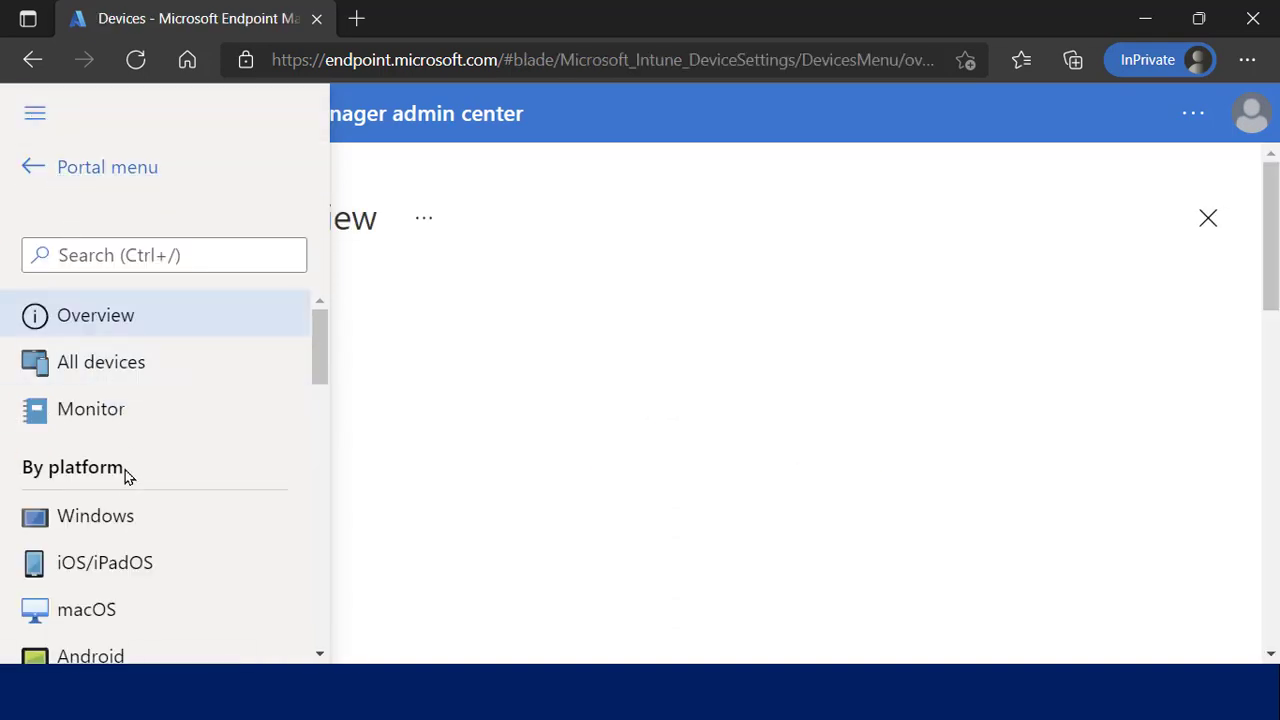
left_click(115, 513)
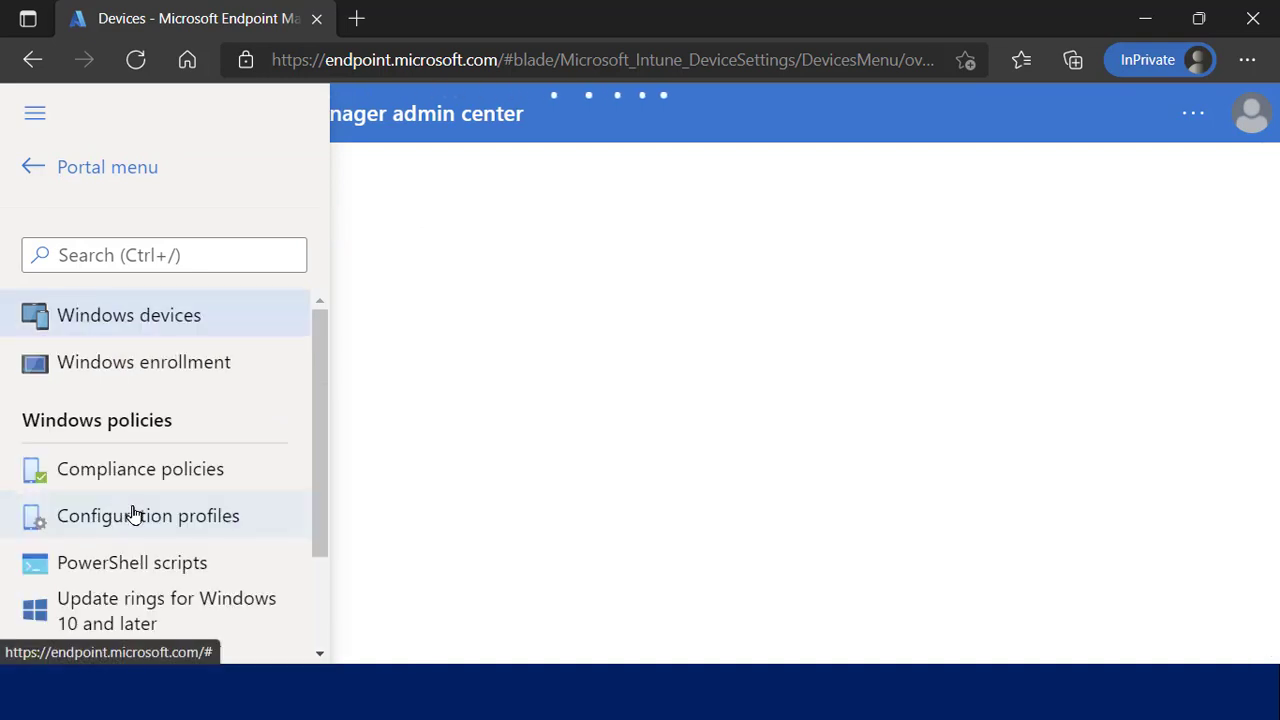
left_click(157, 522)
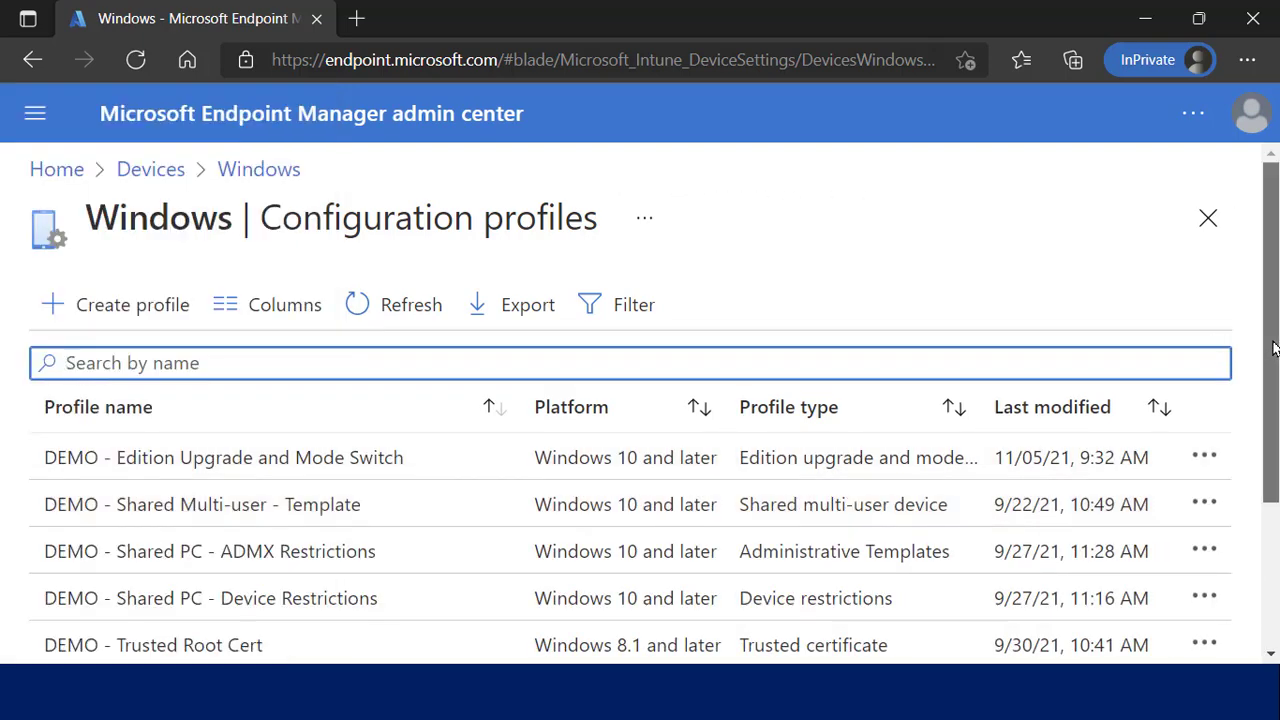
Step: Open the properties of the DEMO - Windows Custom Configuration profile
left_click_drag(1270, 354, 1257, 500)
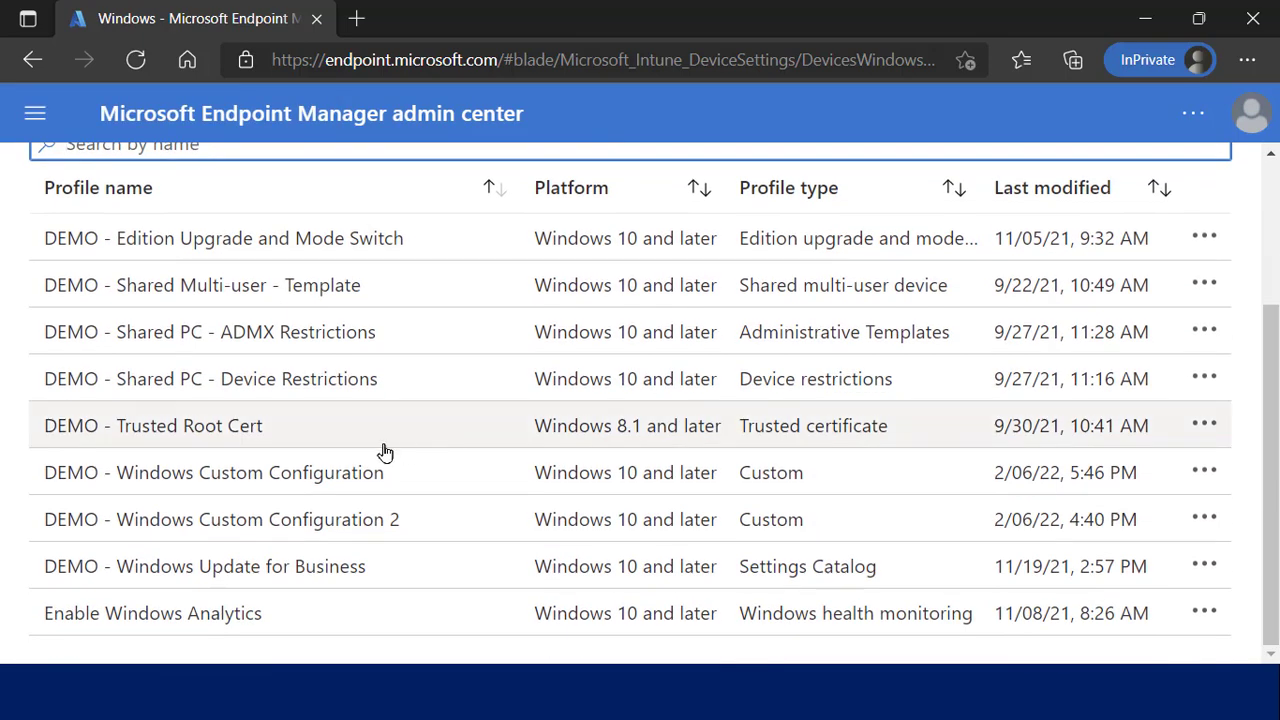
left_click(327, 474)
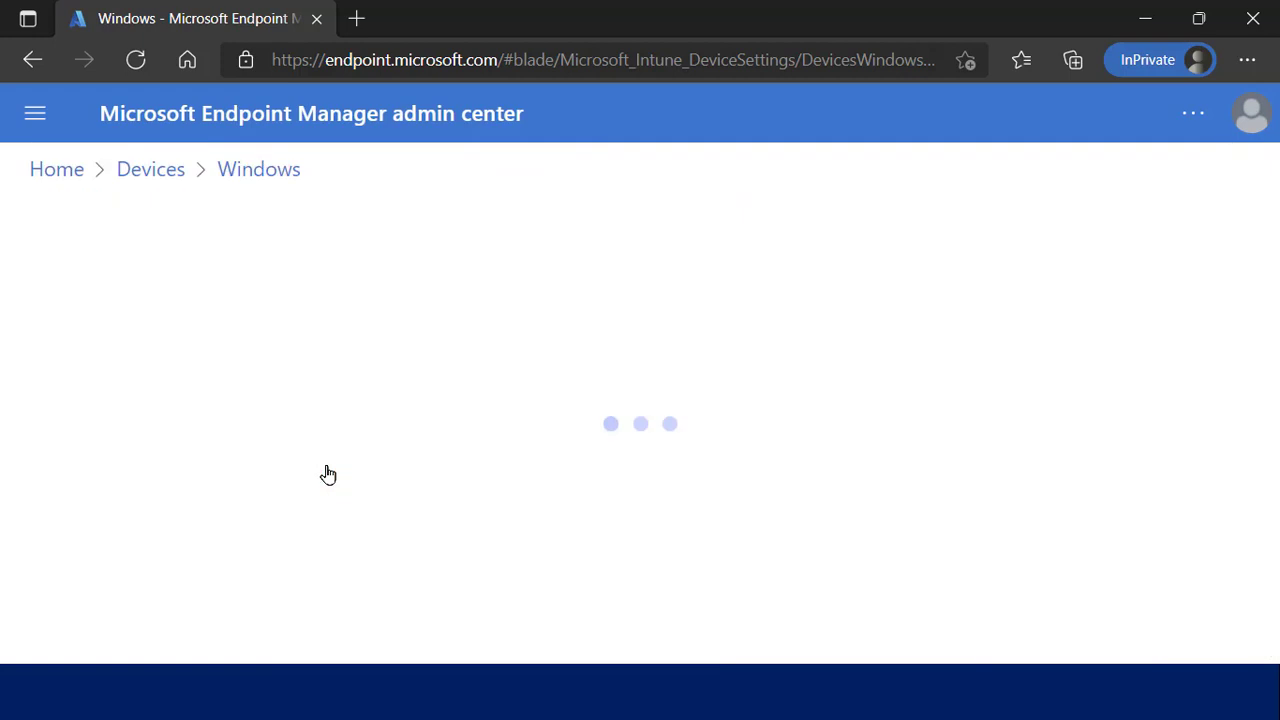
left_click(36, 114)
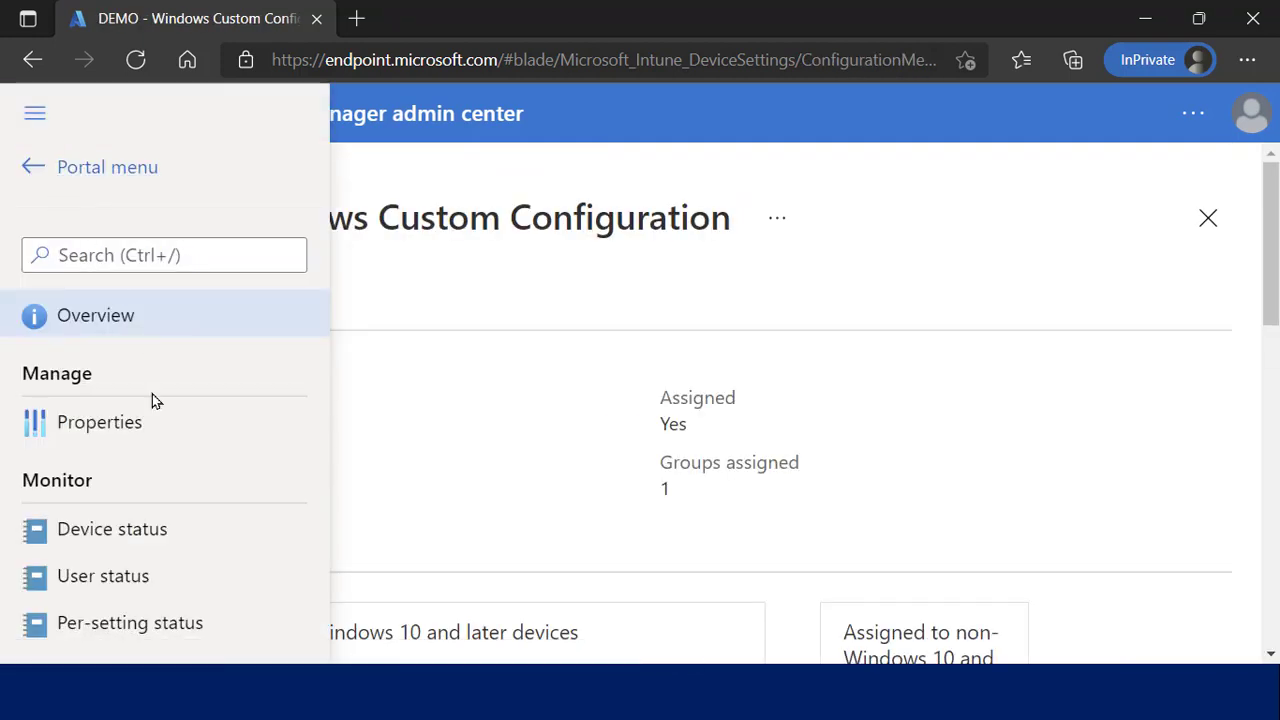
left_click(155, 427)
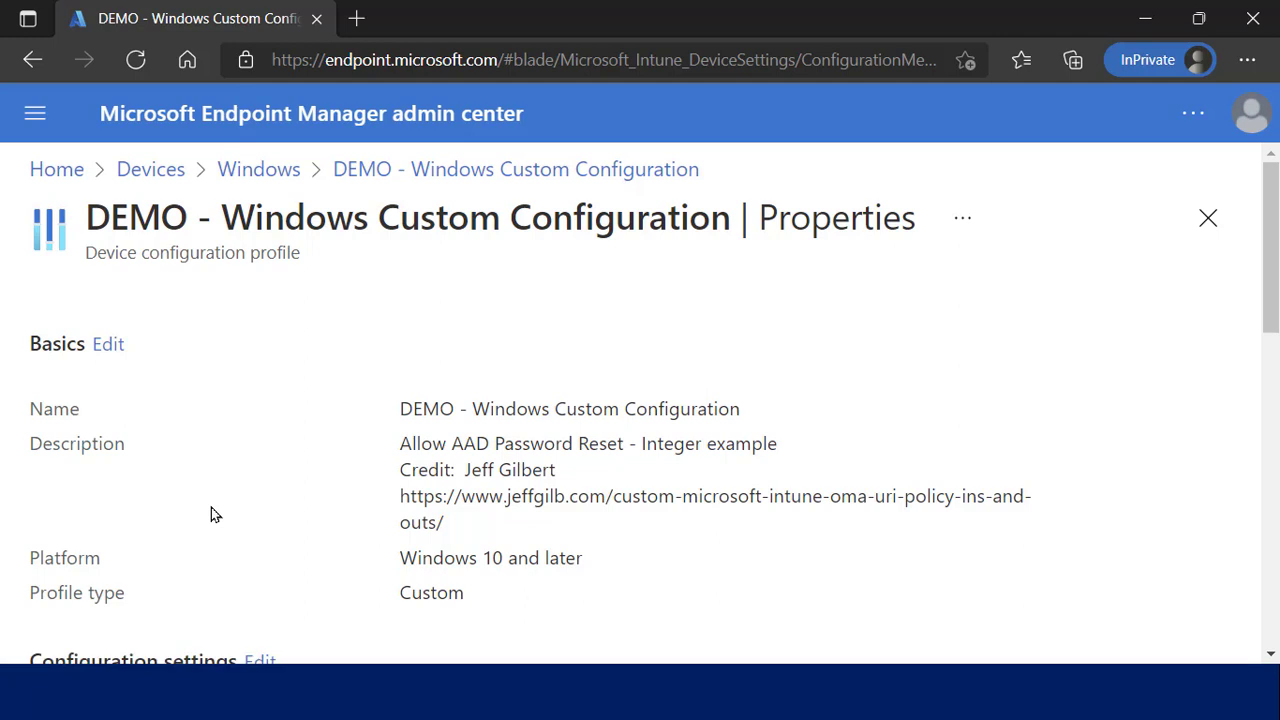
Step: Open the Allow AAD Password Reset row in the profile's OMA-URI configuration settings for editing
scroll(211, 510, "down", 2)
scroll(211, 514, "down", 1)
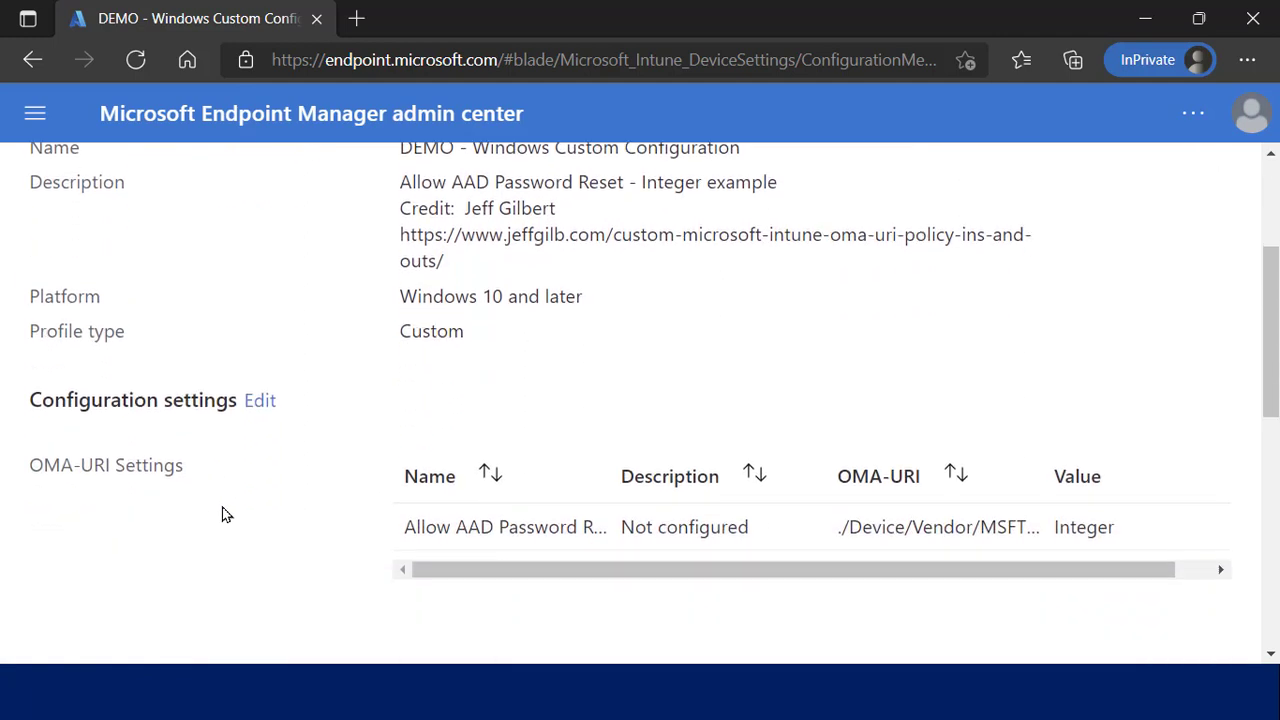
left_click(255, 407)
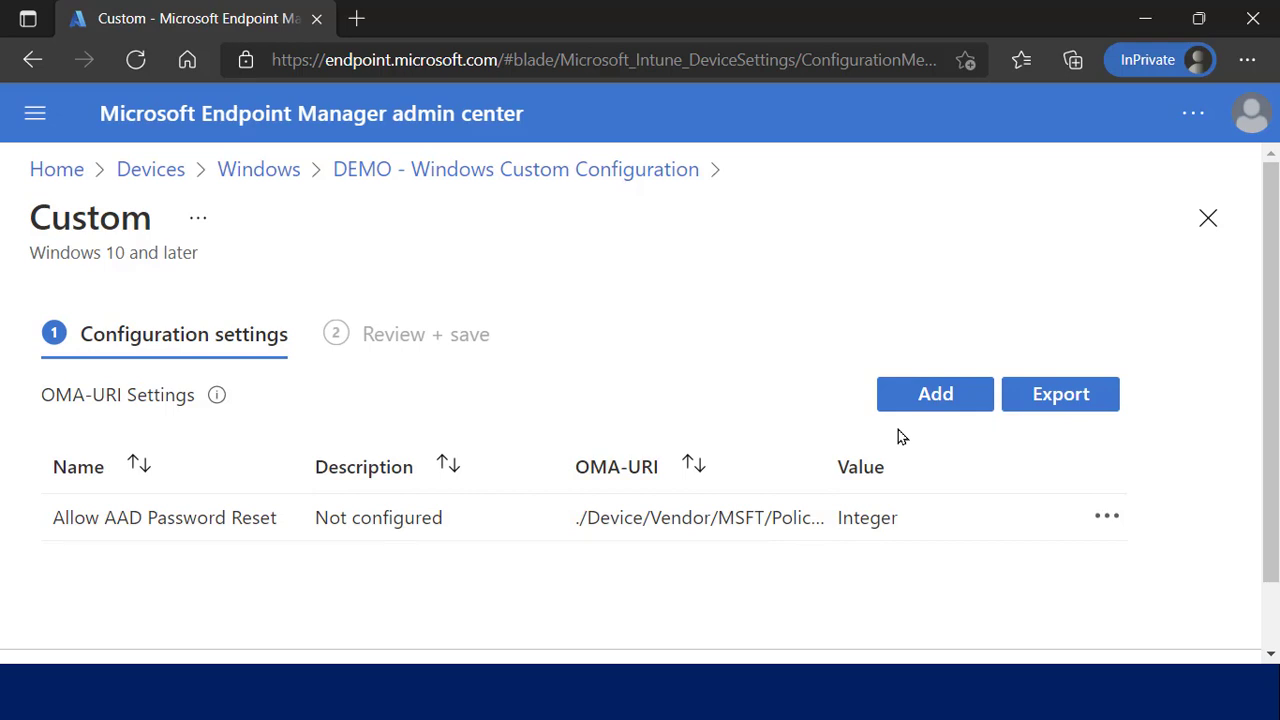
left_click(1100, 517)
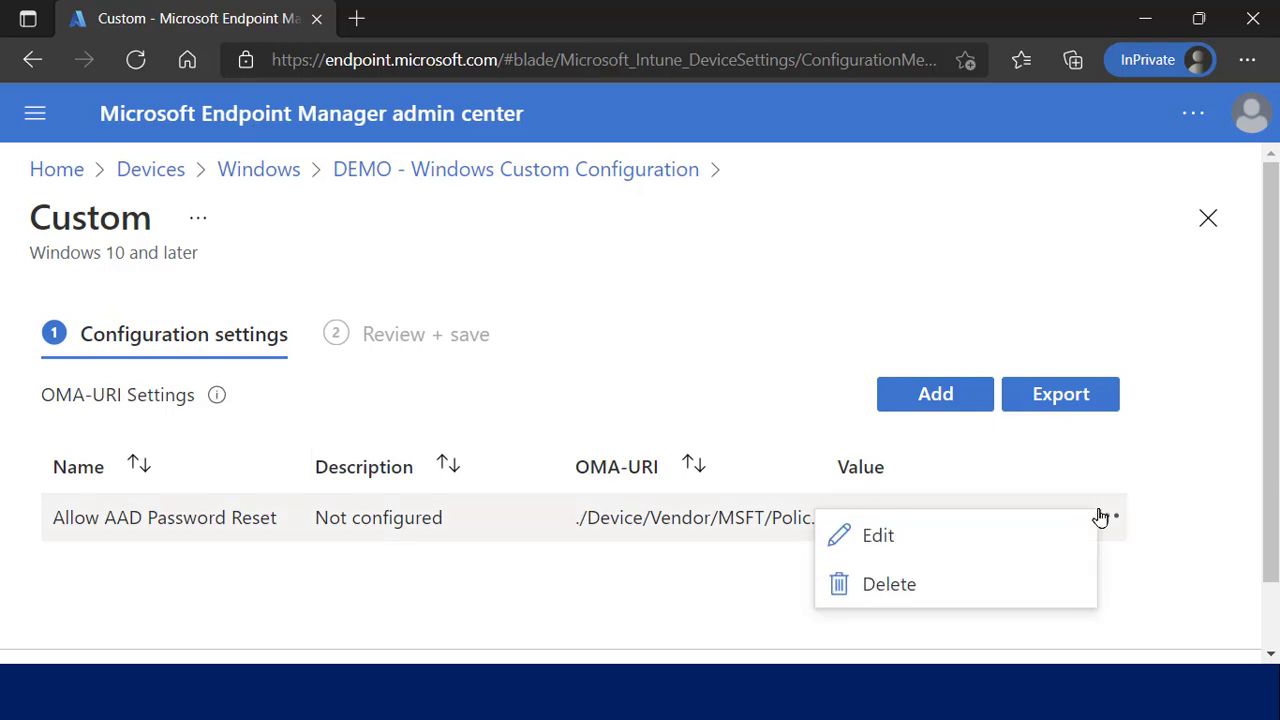
left_click(999, 533)
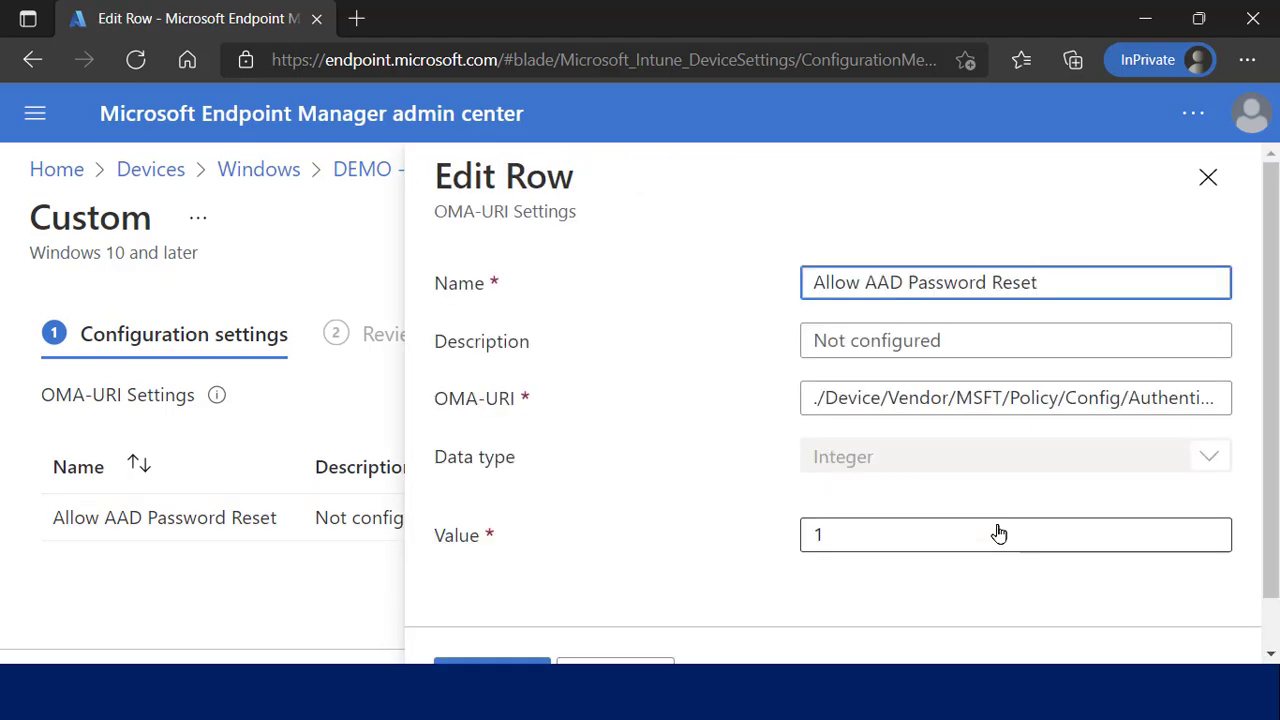
Step: Examine the OMA-URI row's name, description and full path through to AllowAadPasswordReset
left_click_drag(1066, 284, 728, 288)
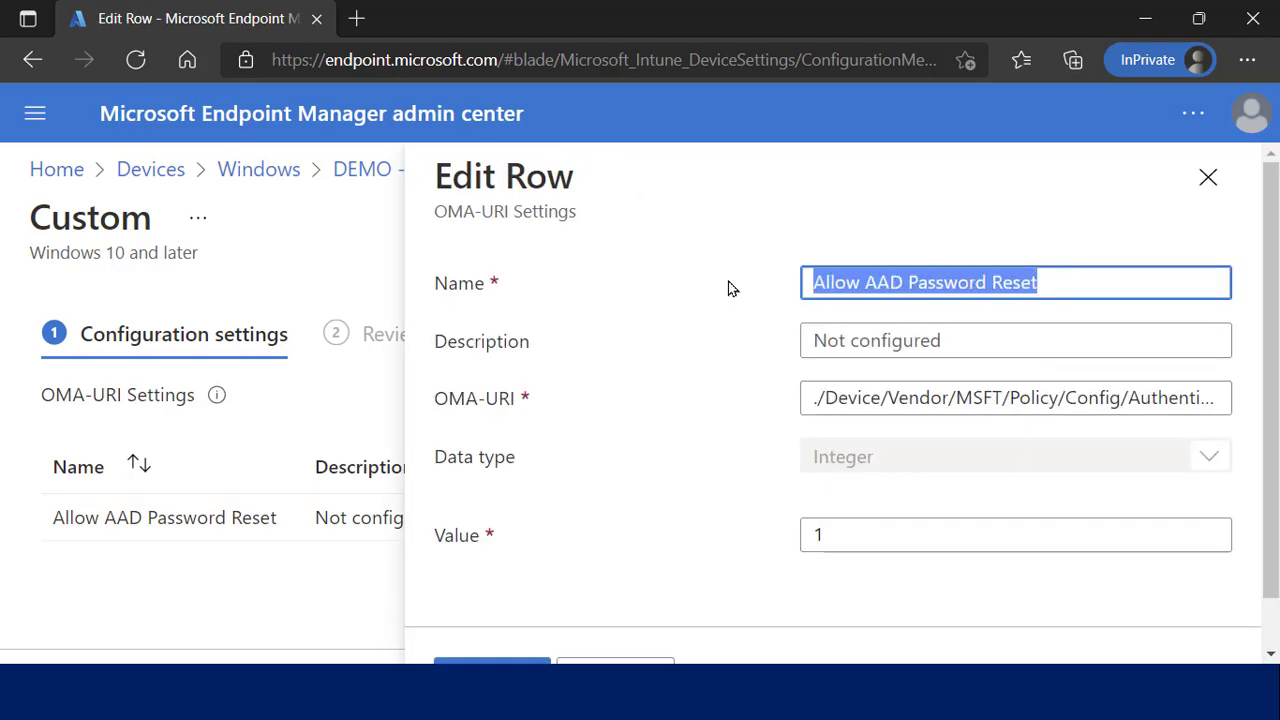
left_click(974, 345)
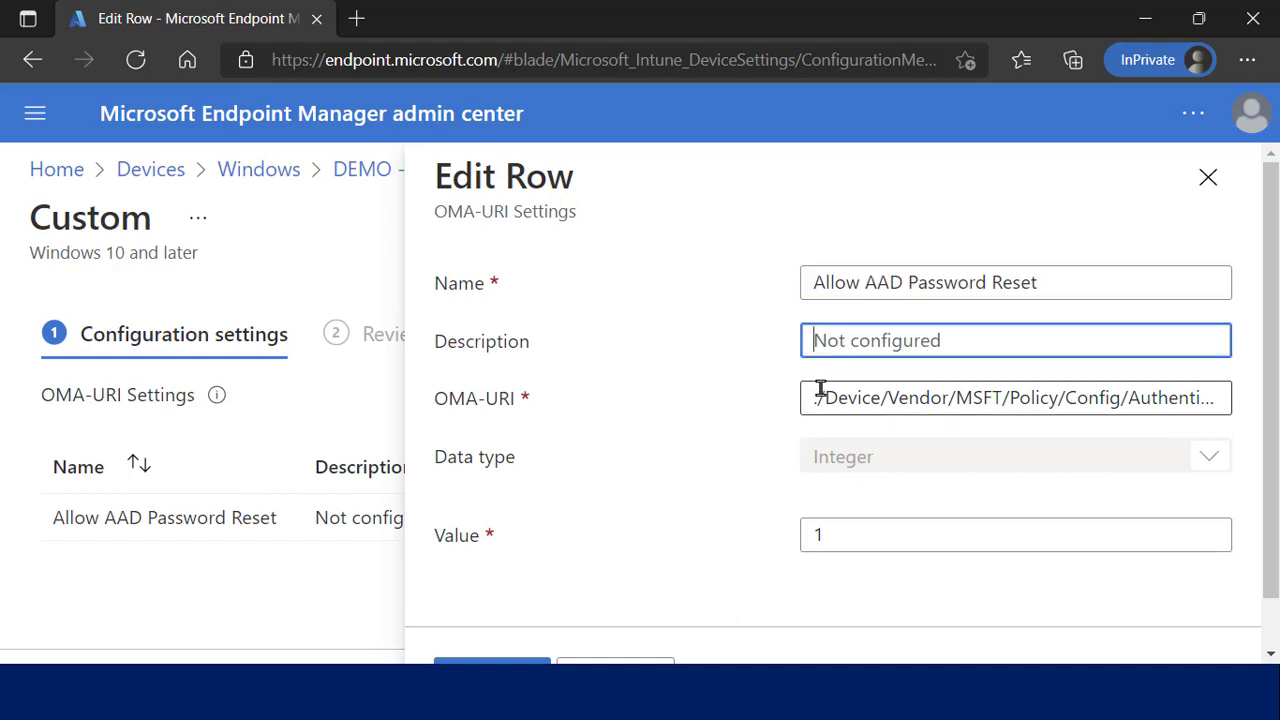
left_click(901, 398)
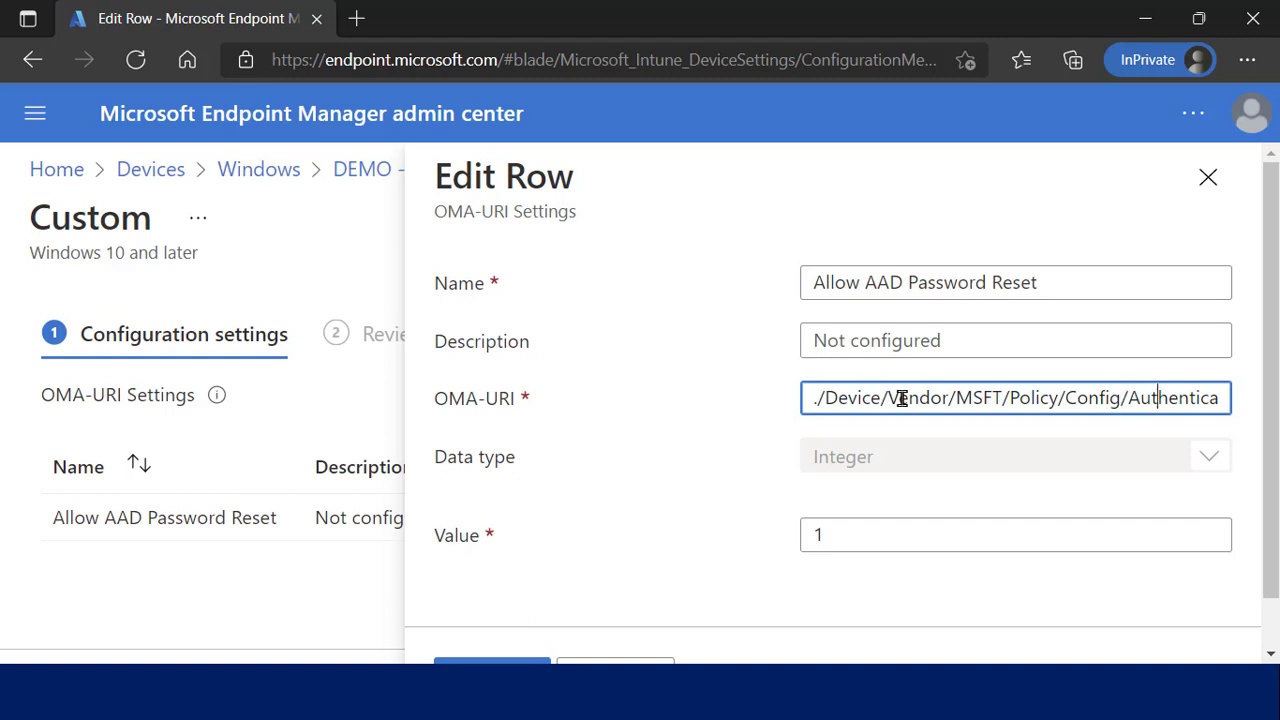
type("tion/")
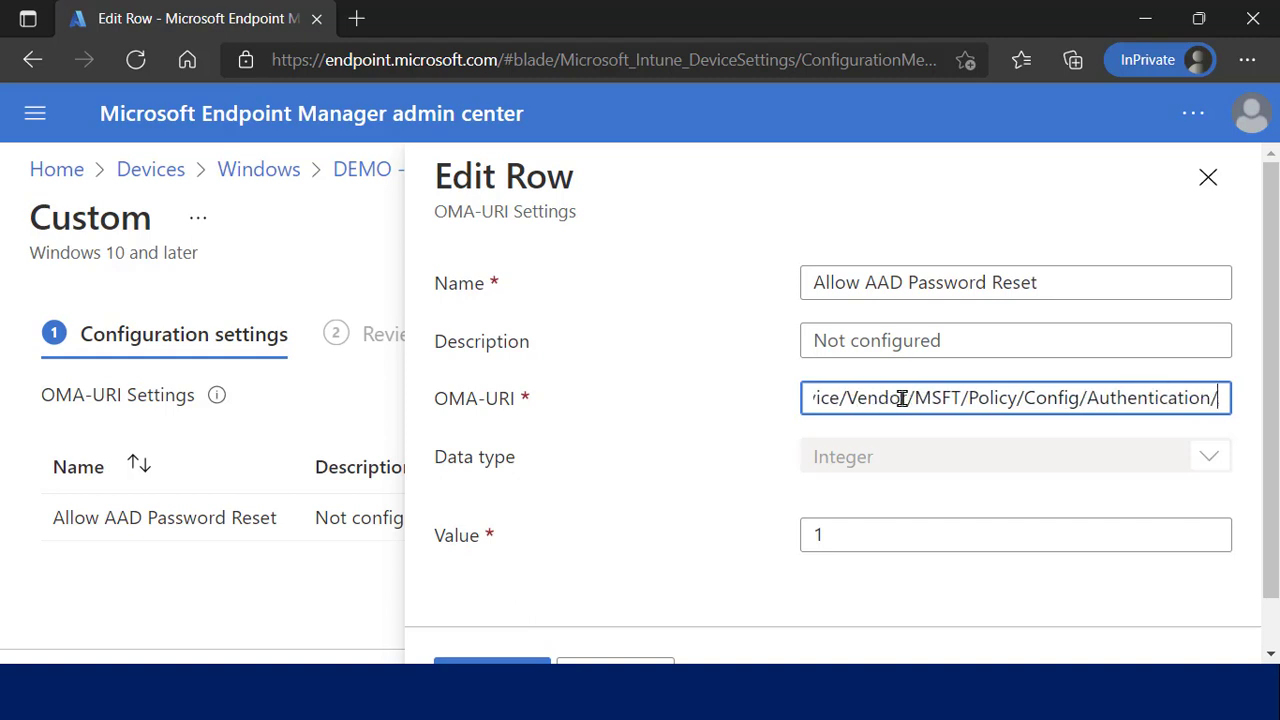
type("AllowAadPasswordReset")
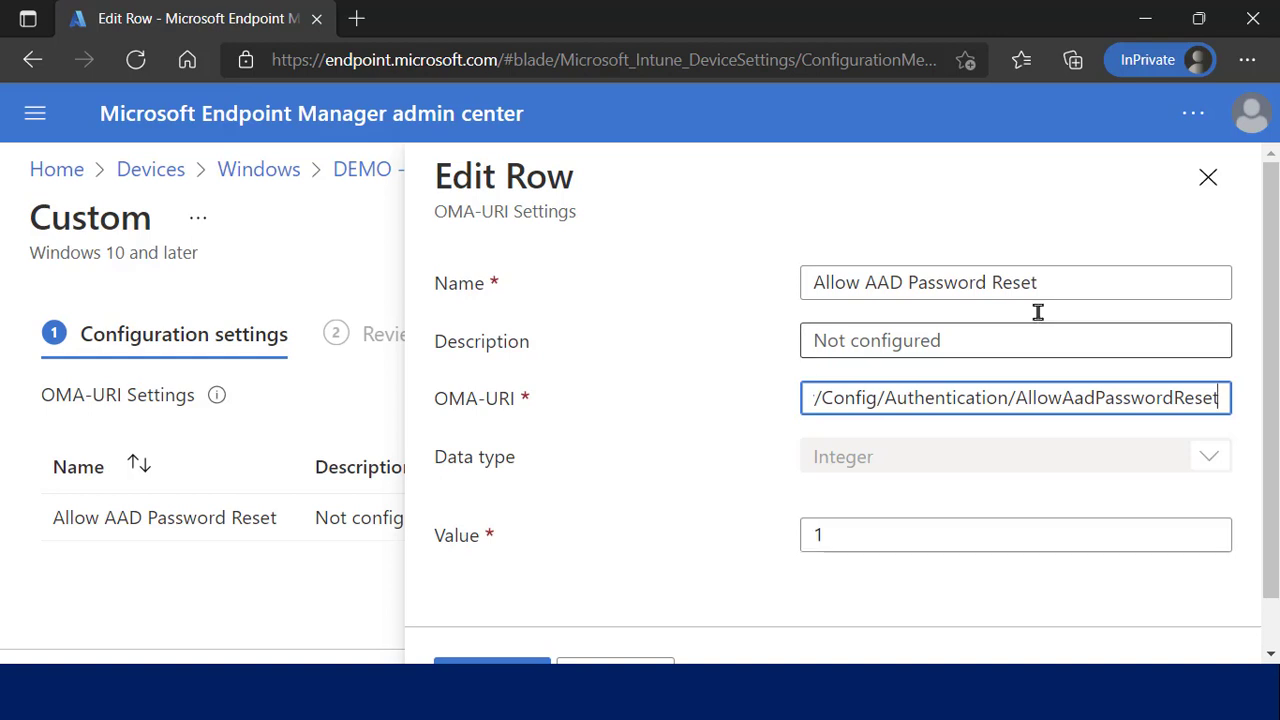
Step: Close the row editor and leave the custom configuration settings, discarding the unsaved edits
left_click(1208, 178)
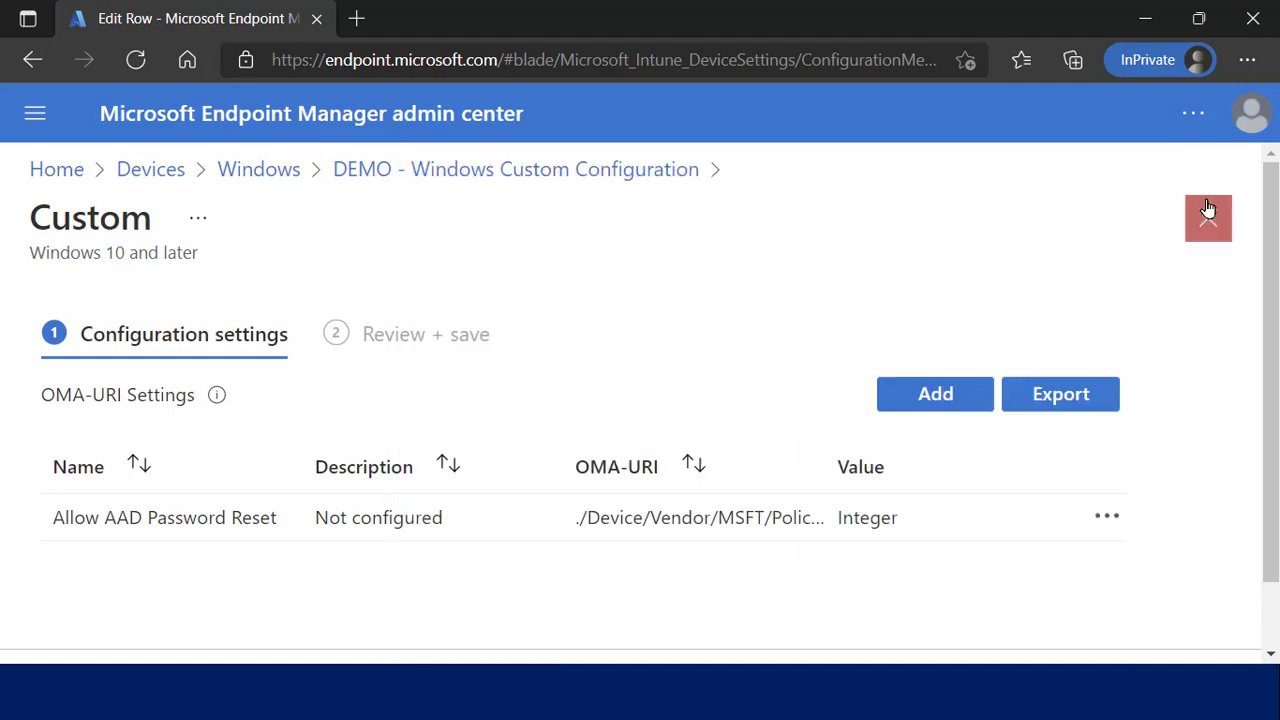
left_click(35, 115)
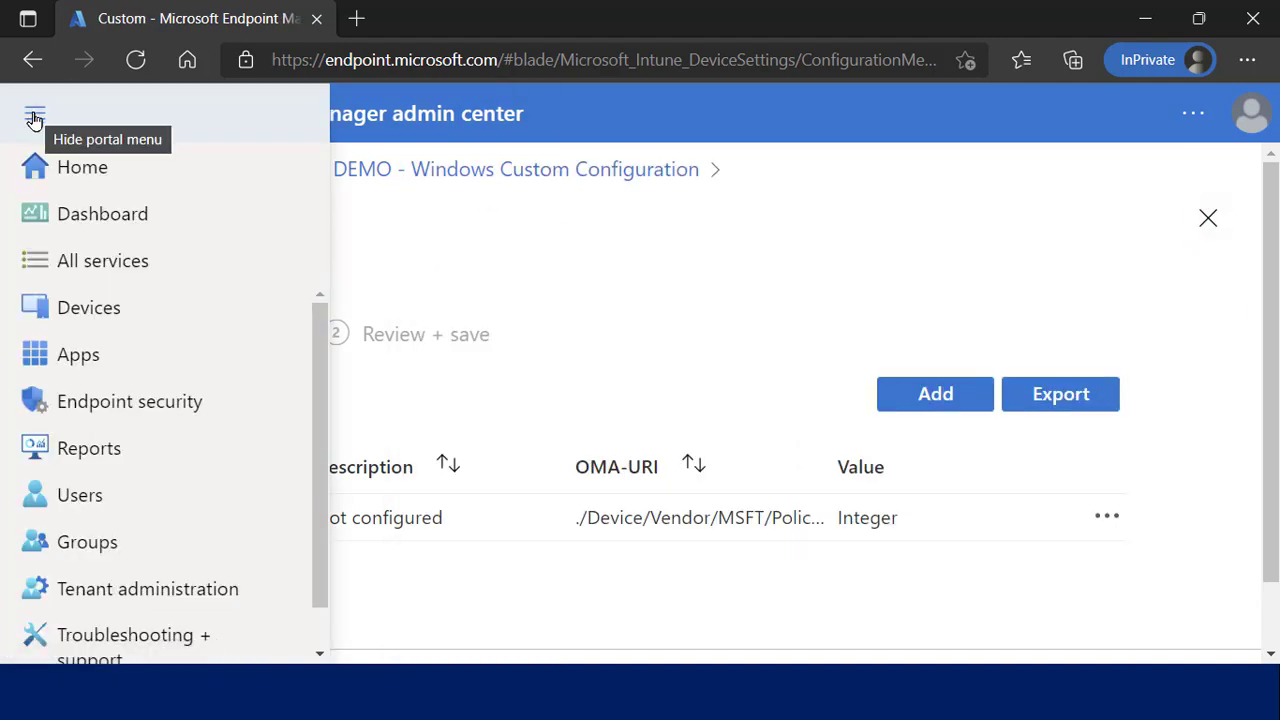
left_click(583, 245)
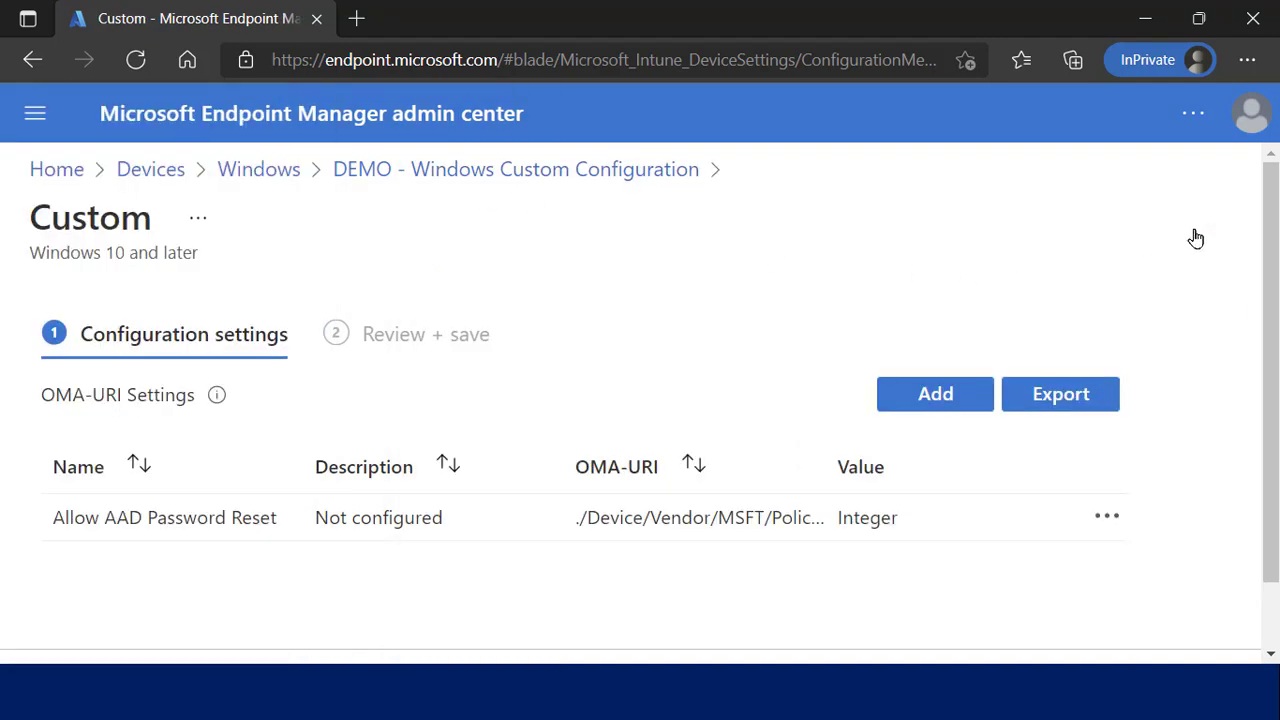
left_click(1208, 218)
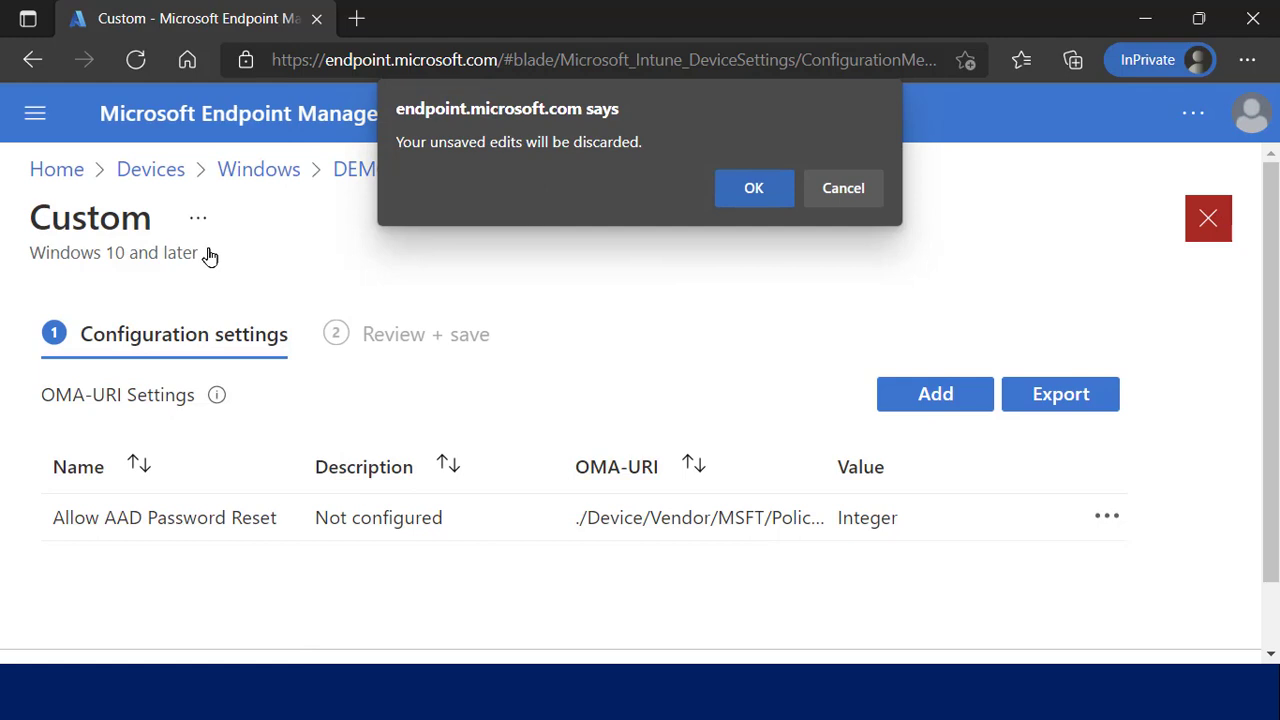
left_click(766, 196)
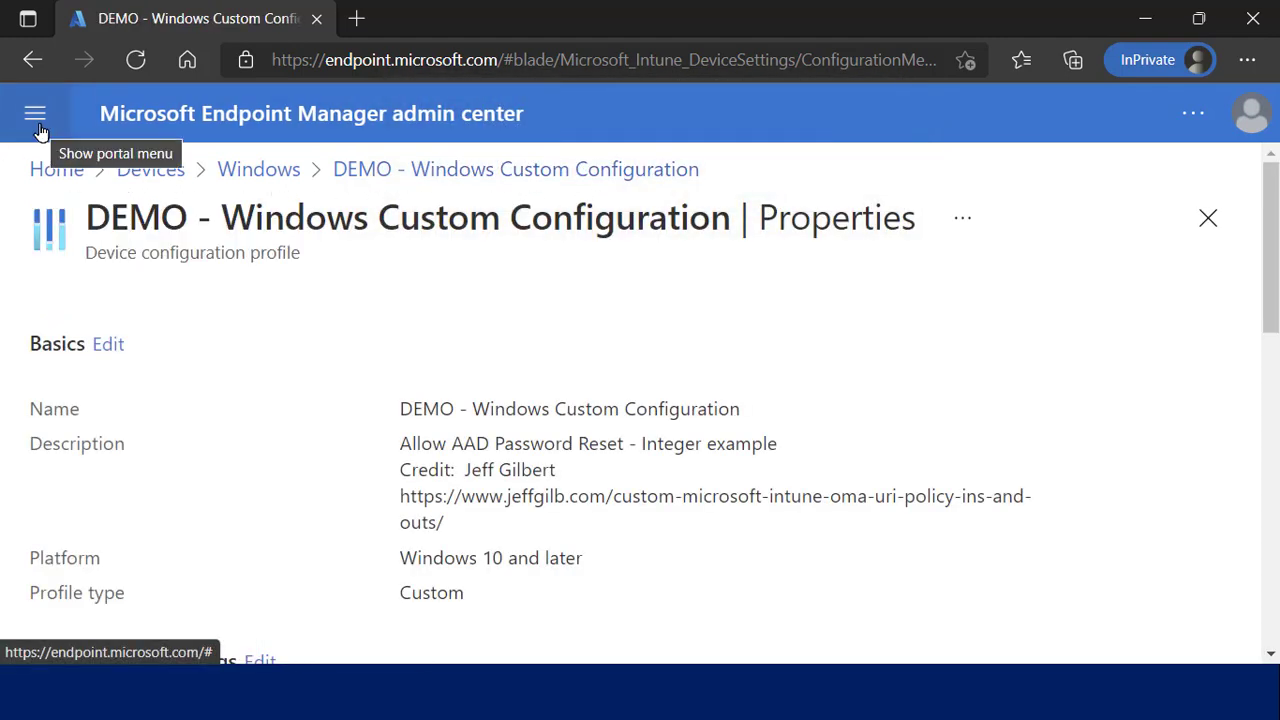
Step: Review the profile's OMA-URI settings, scope tags and included groups in its properties
scroll(291, 467, "down", 1)
scroll(291, 467, "down", 3)
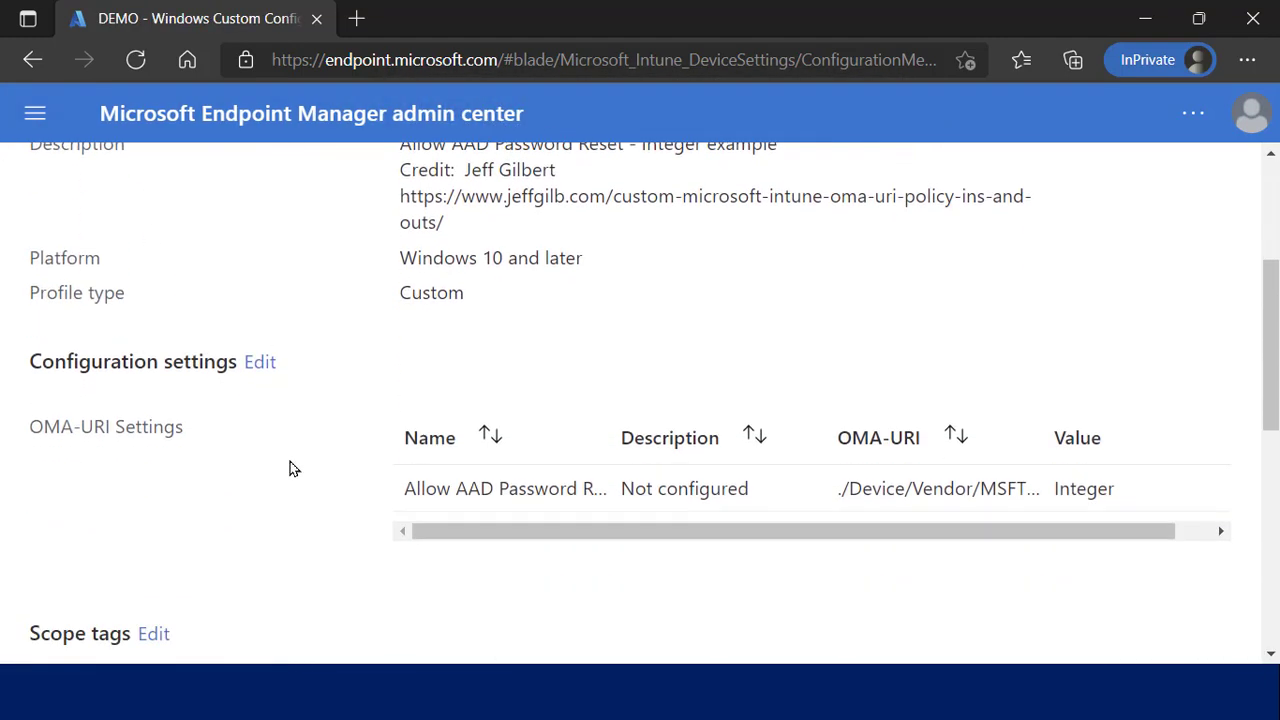
scroll(291, 467, "down", 3)
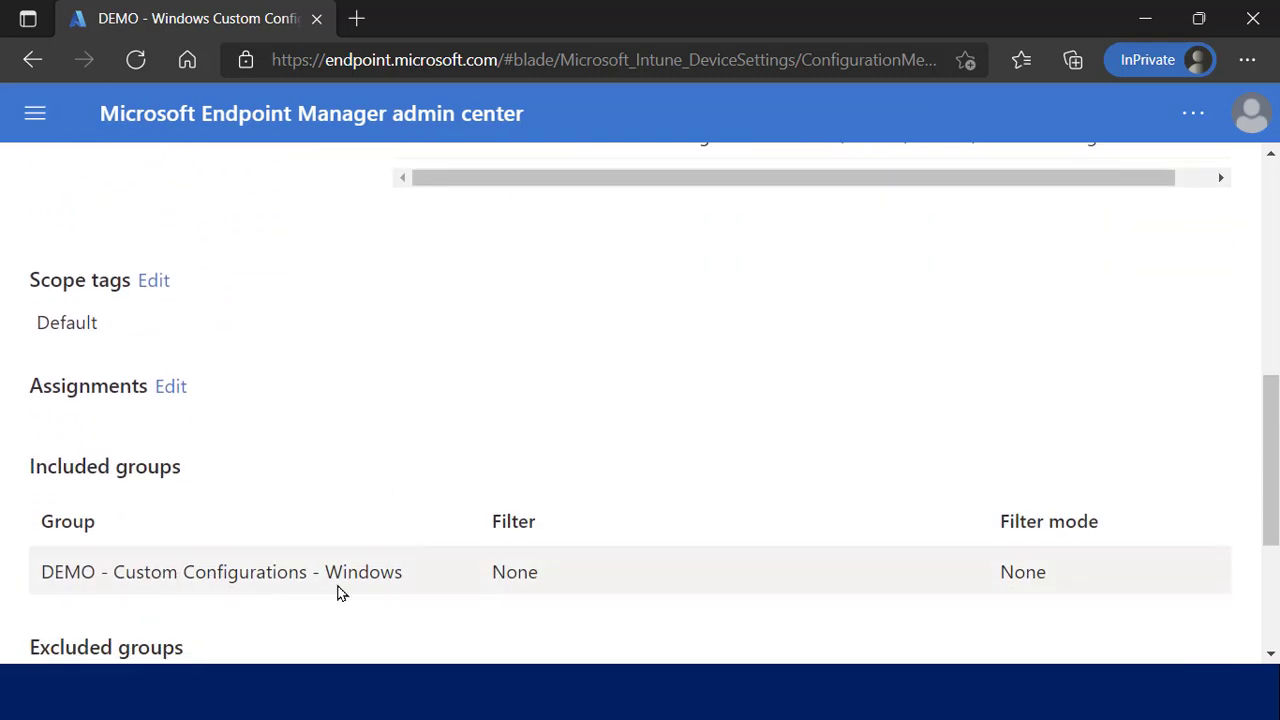
Step: Check the device status and the per-setting status of the DEMO - Windows Custom Configuration profile
left_click(36, 116)
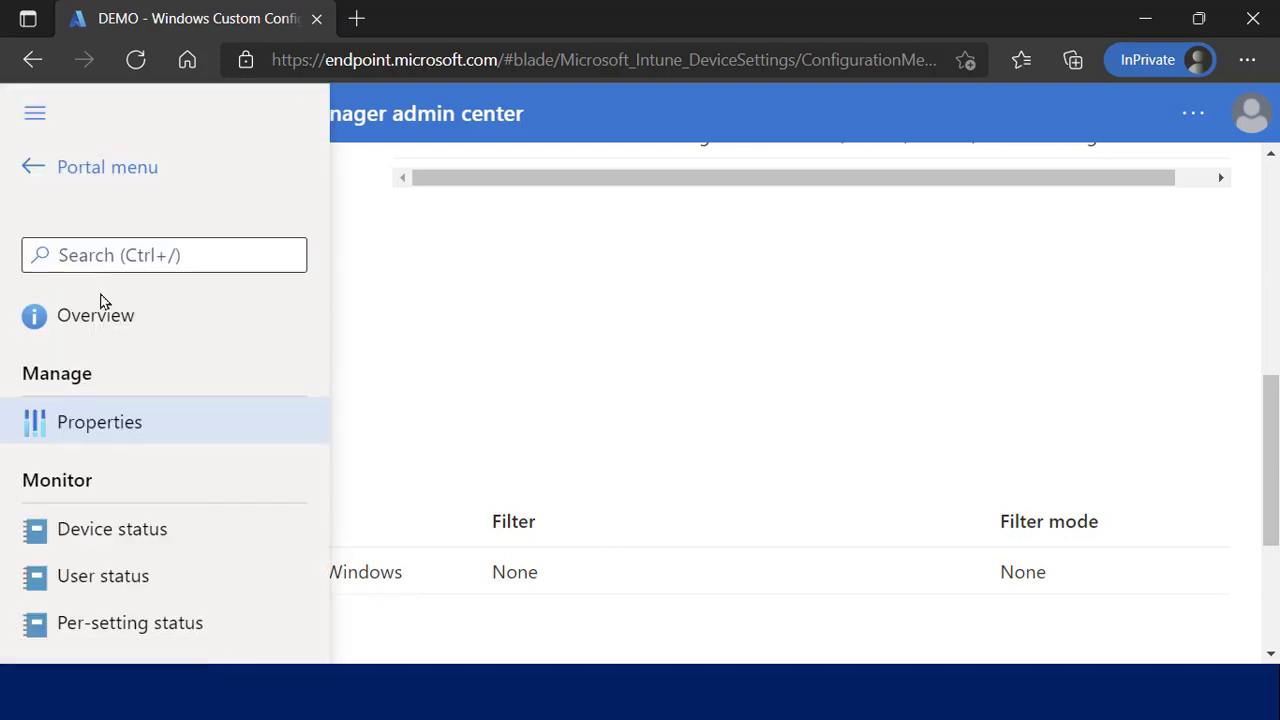
left_click(155, 540)
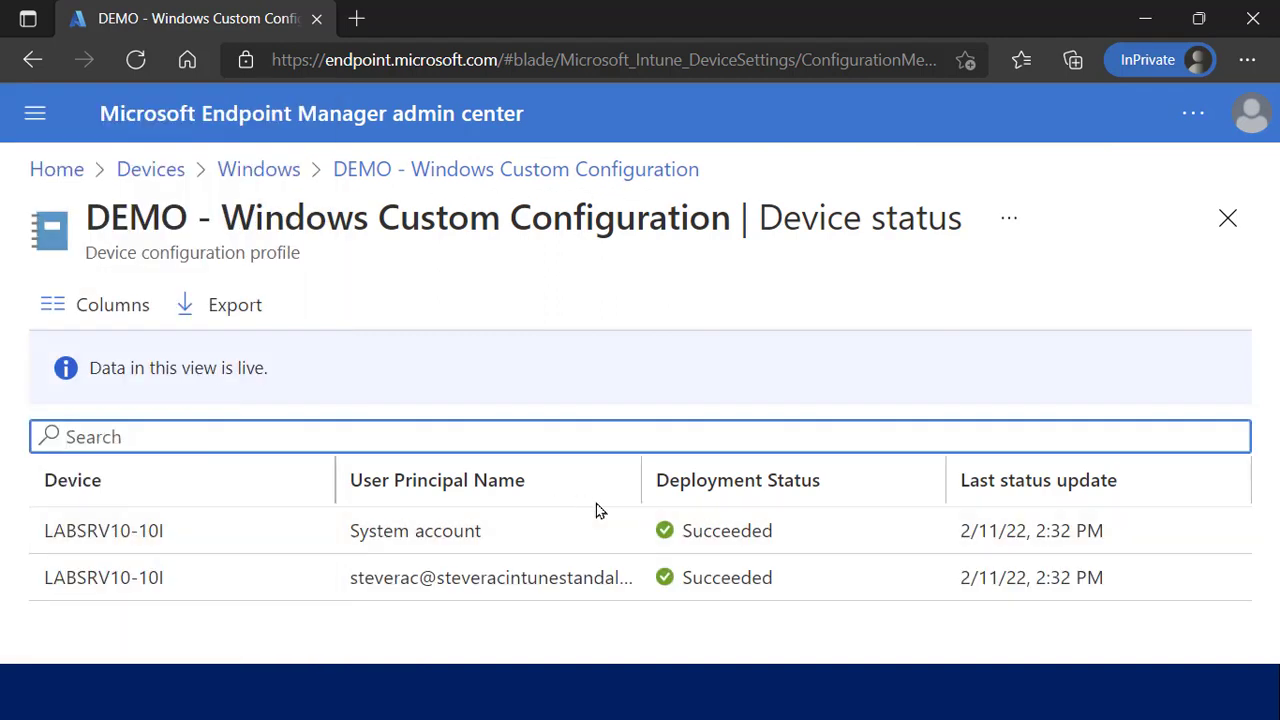
left_click(35, 114)
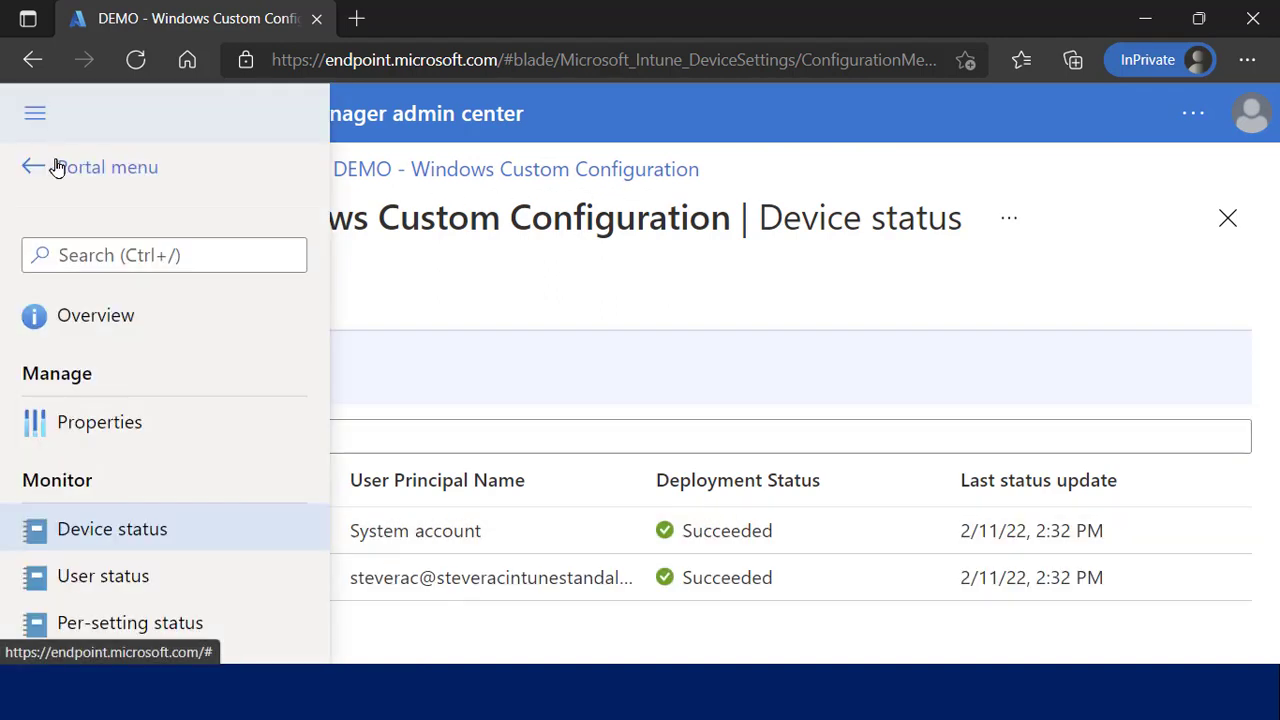
left_click(168, 617)
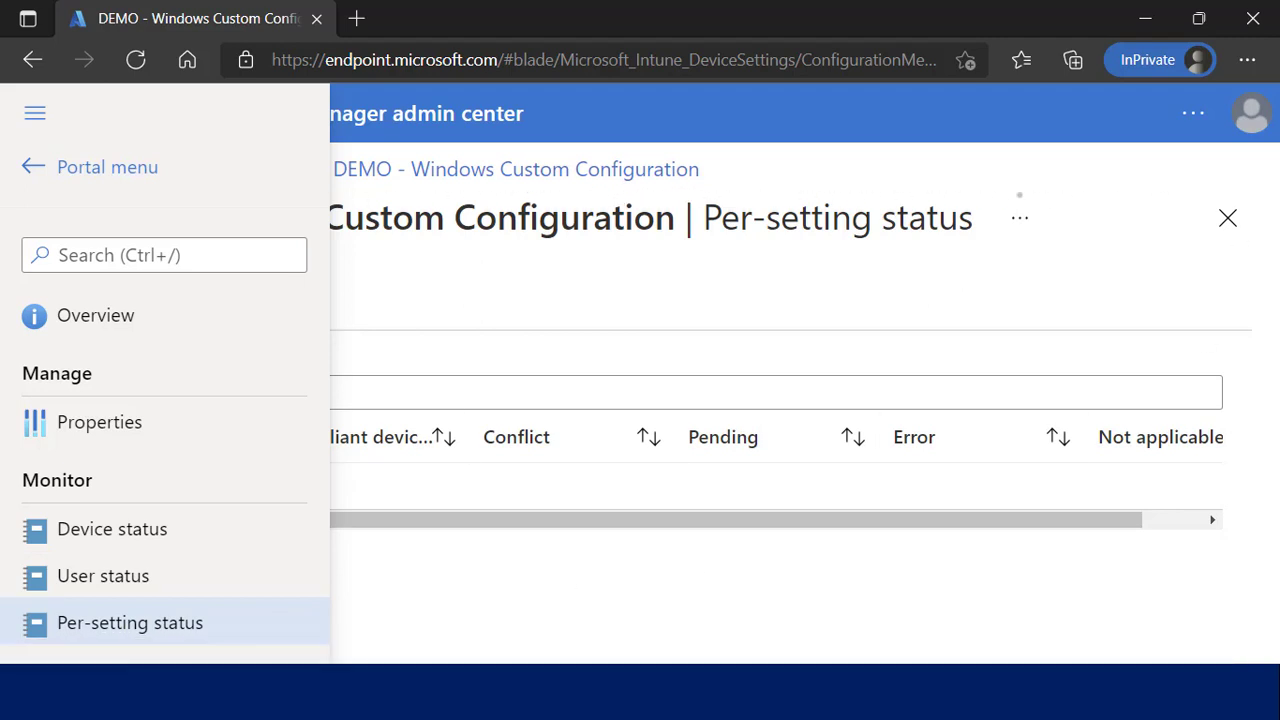
left_click(417, 285)
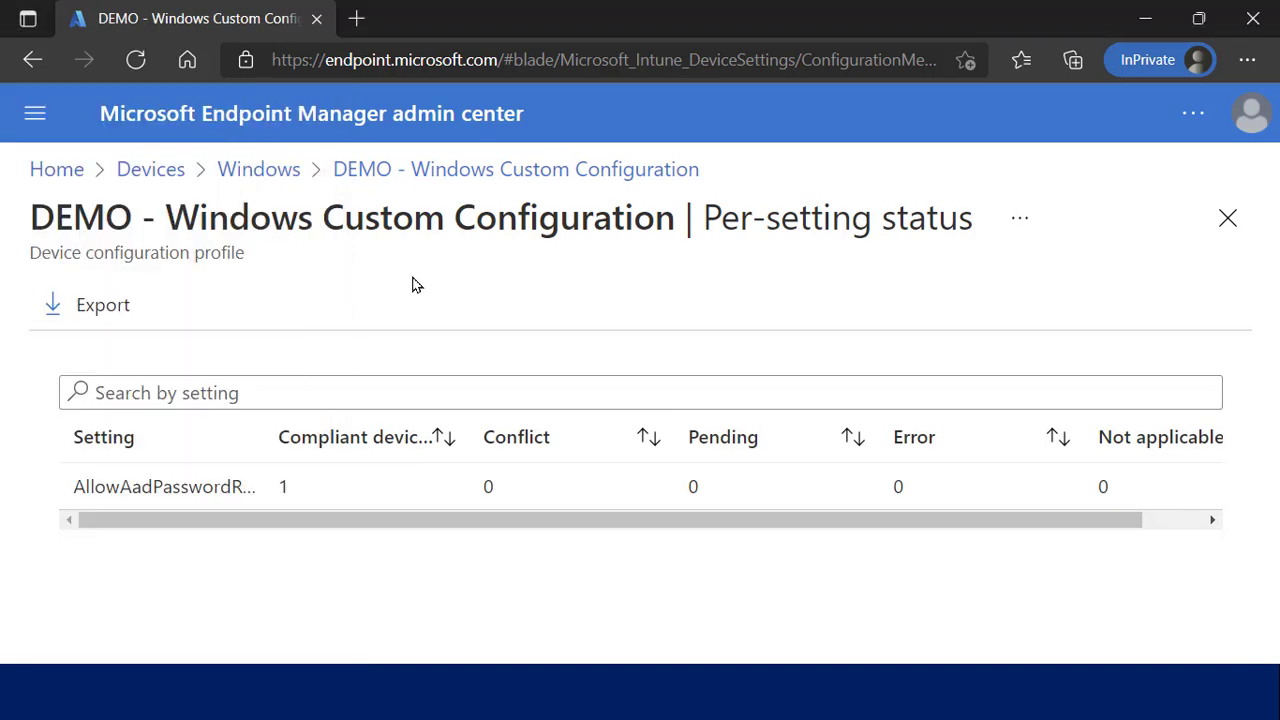
Step: Leave the per-setting status and open the DEMO - Windows Custom Configuration 2 profile from the Windows configuration profiles
left_click(37, 132)
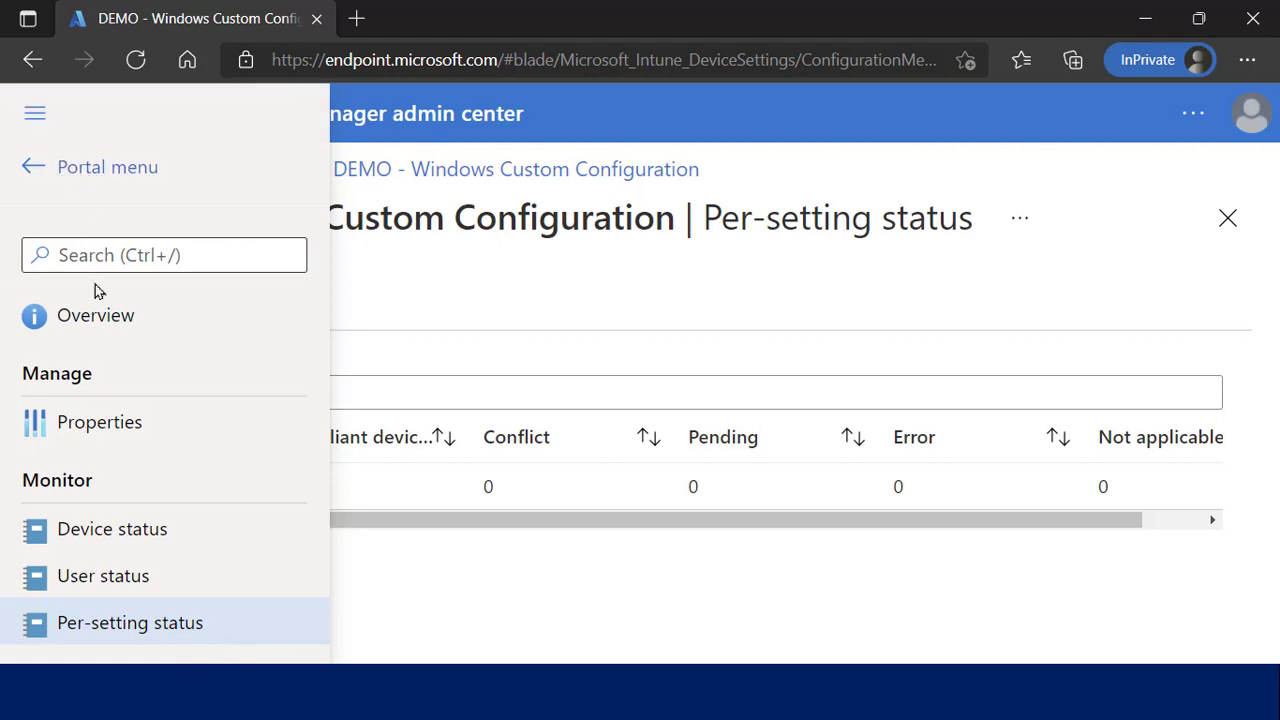
left_click(1228, 222)
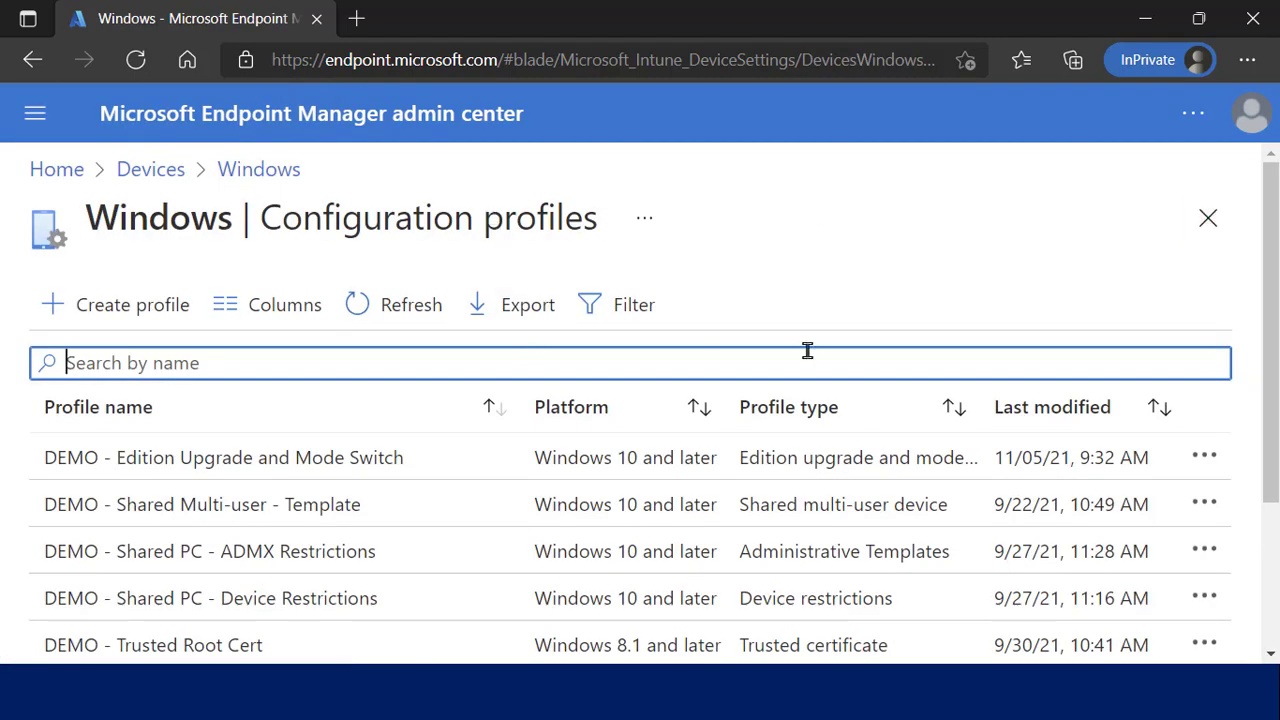
scroll(1266, 366, "down", 1)
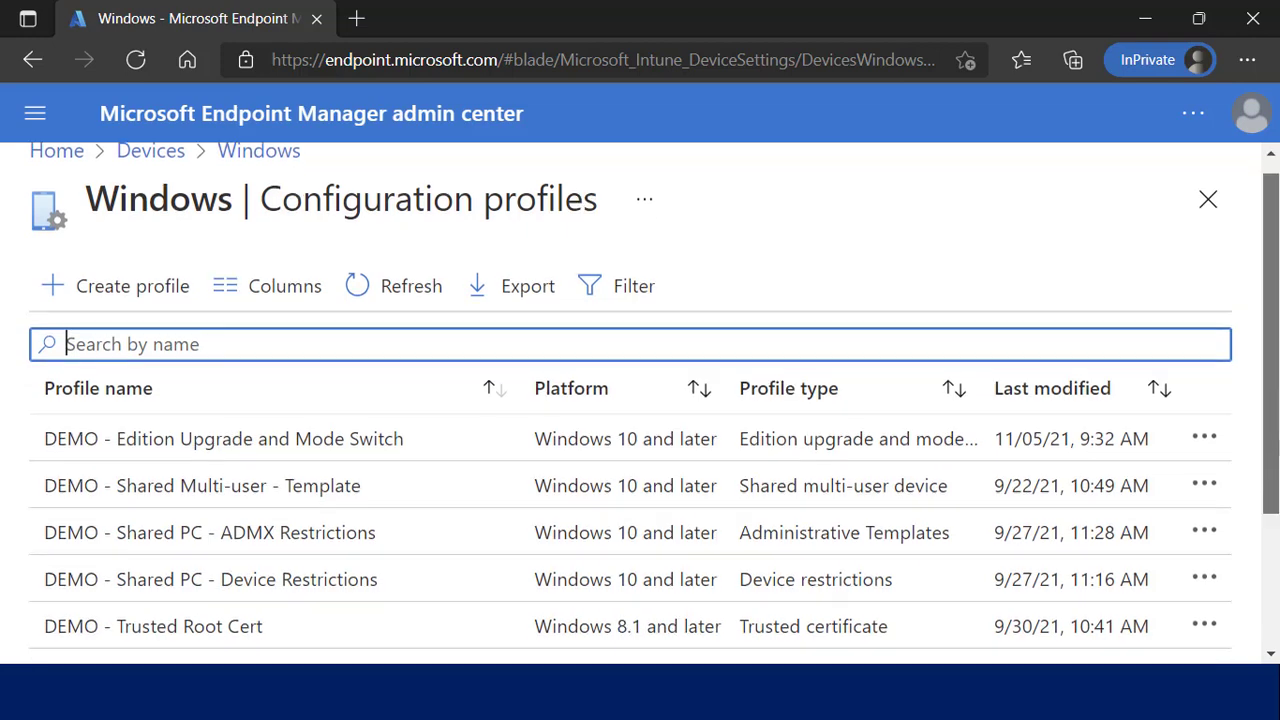
scroll(1266, 366, "down", 3)
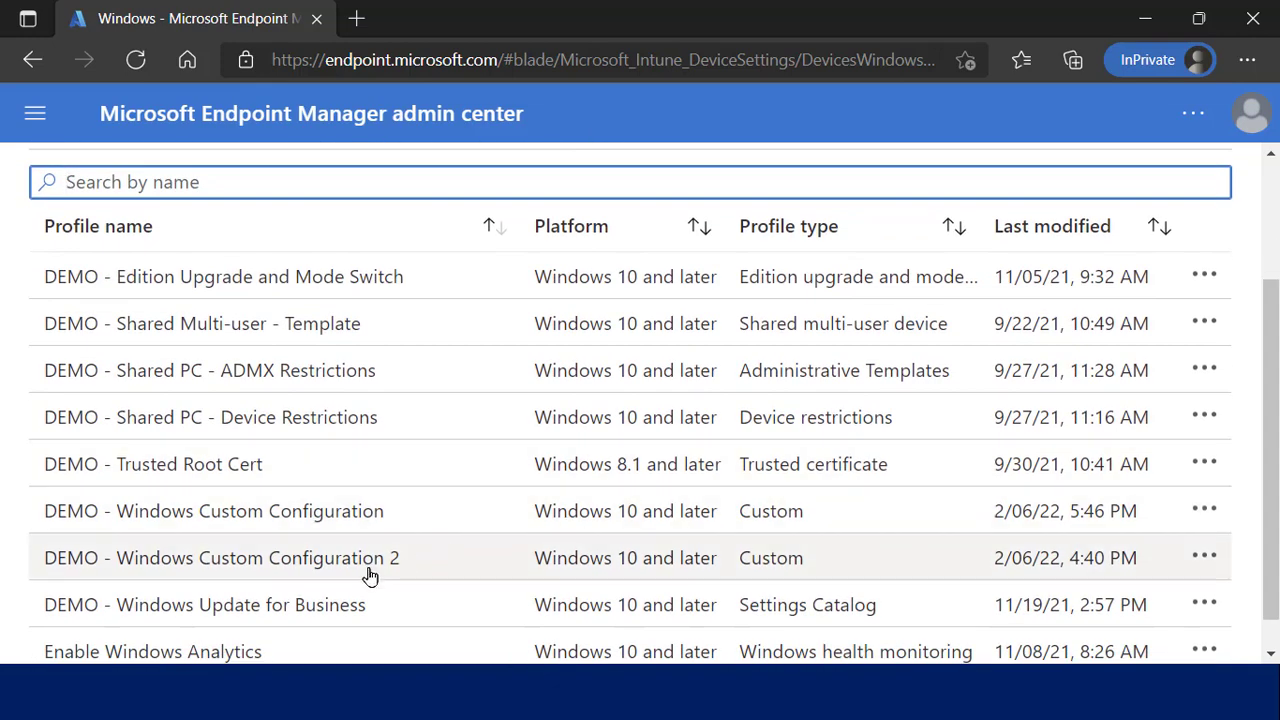
left_click(369, 566)
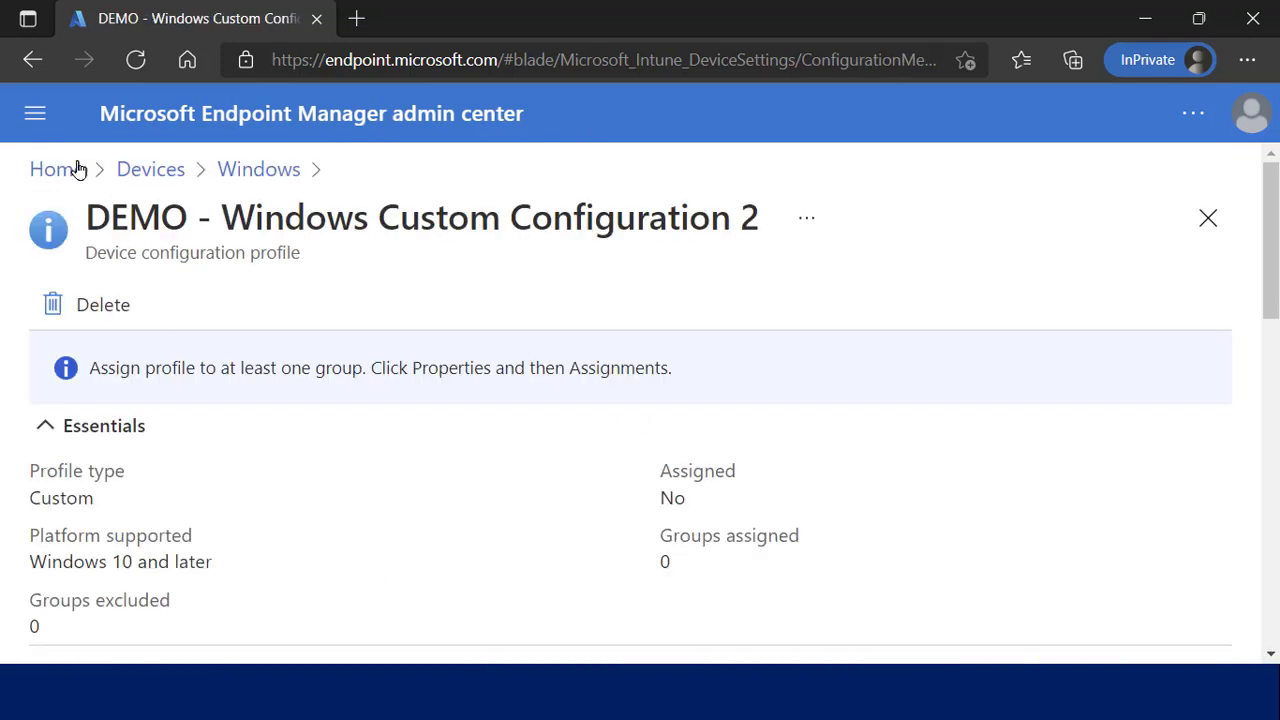
Step: From the profile's properties, open the Always on VPN - User focused OMA-URI row for editing
left_click(37, 118)
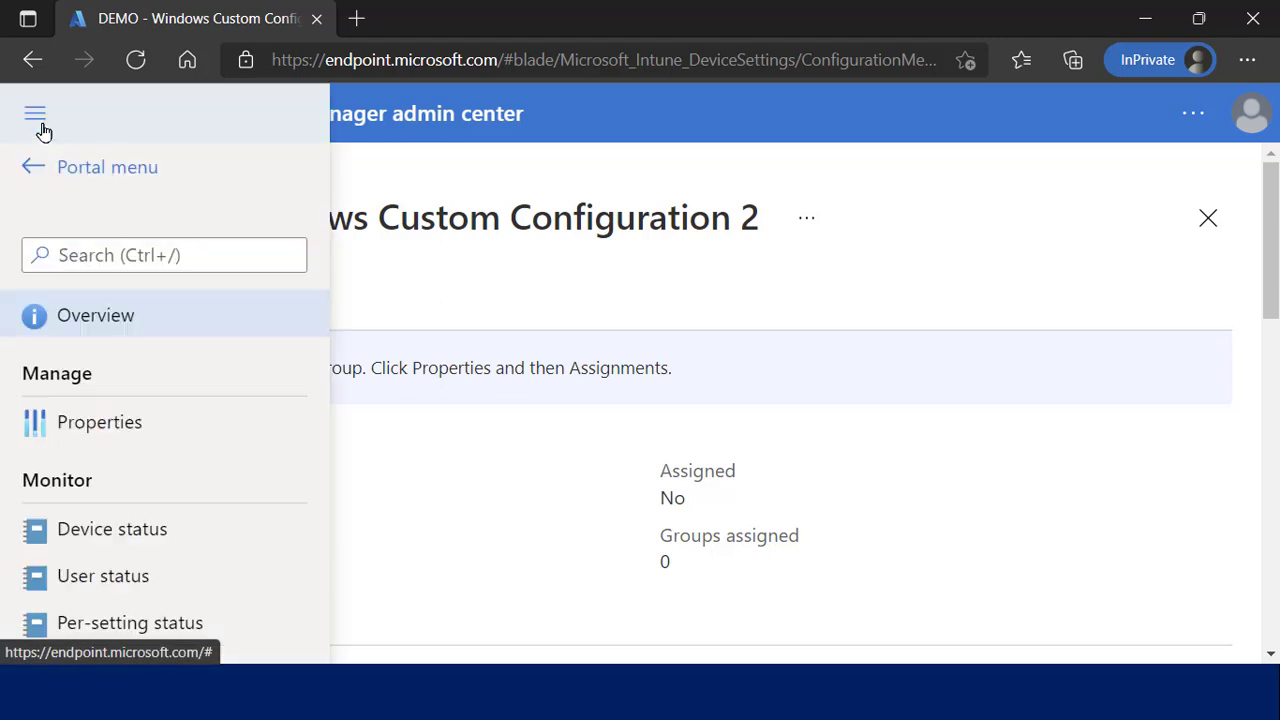
left_click(149, 422)
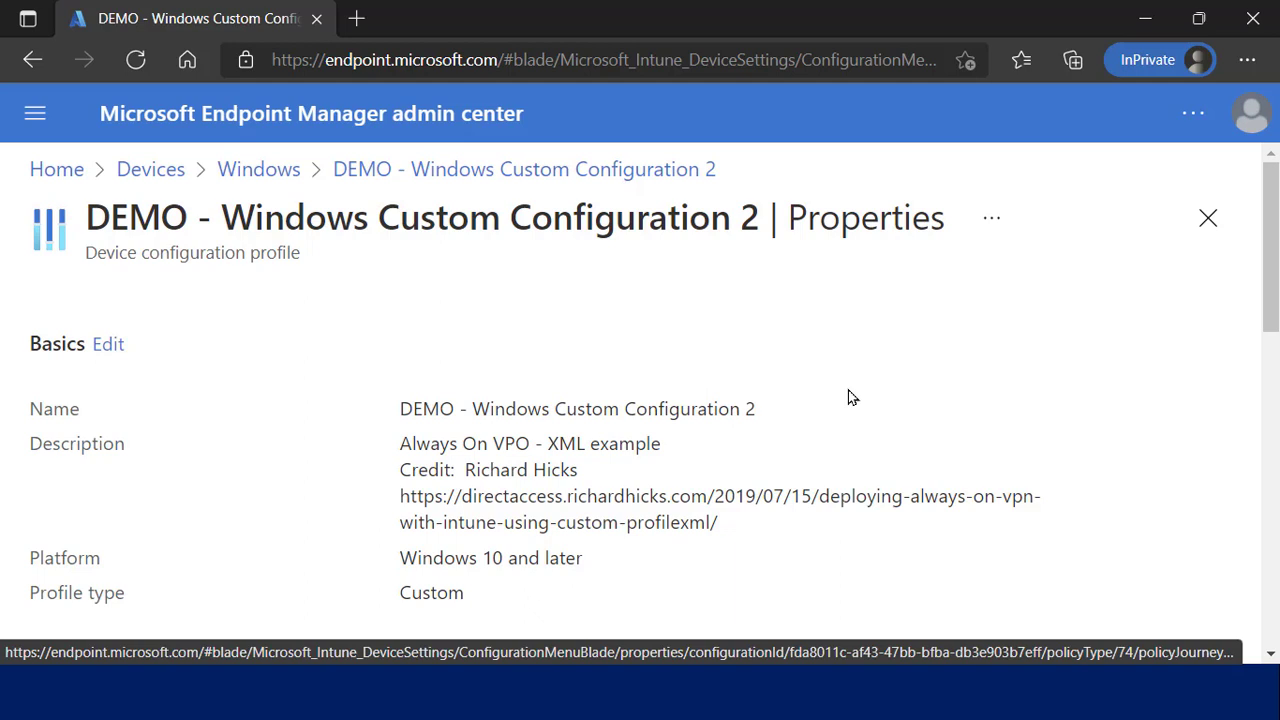
scroll(848, 397, "down", 3)
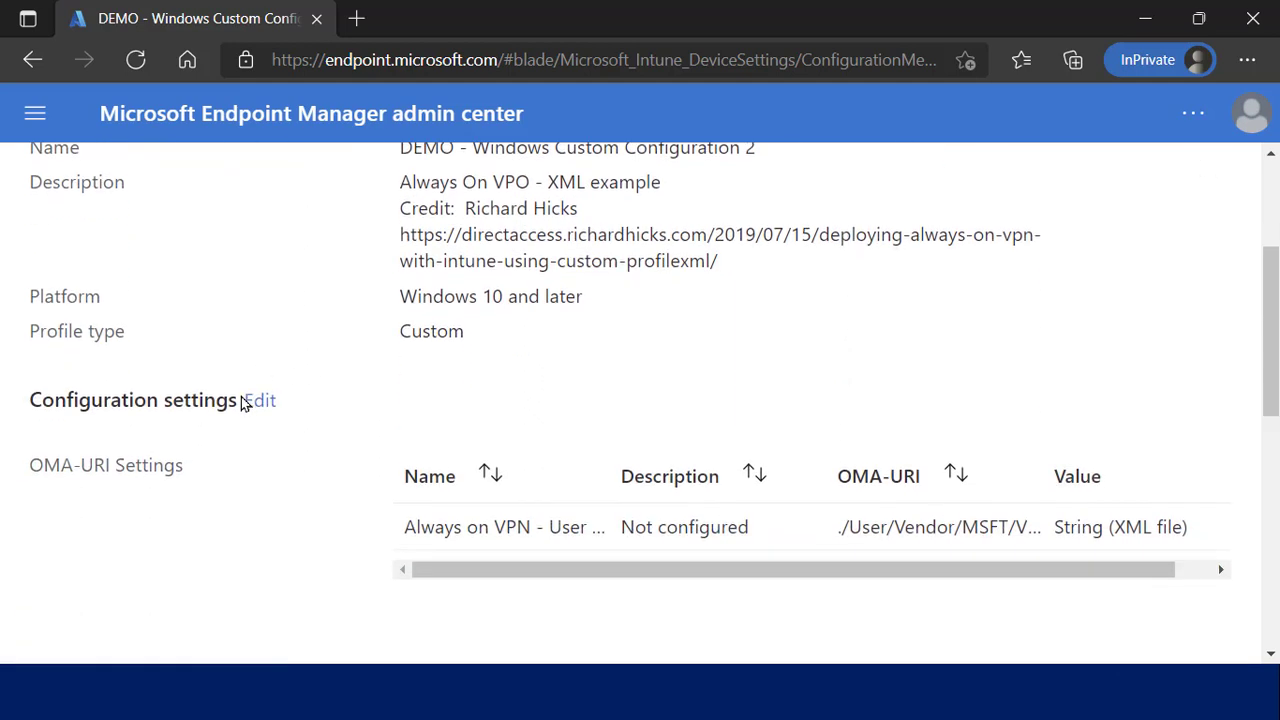
left_click(264, 405)
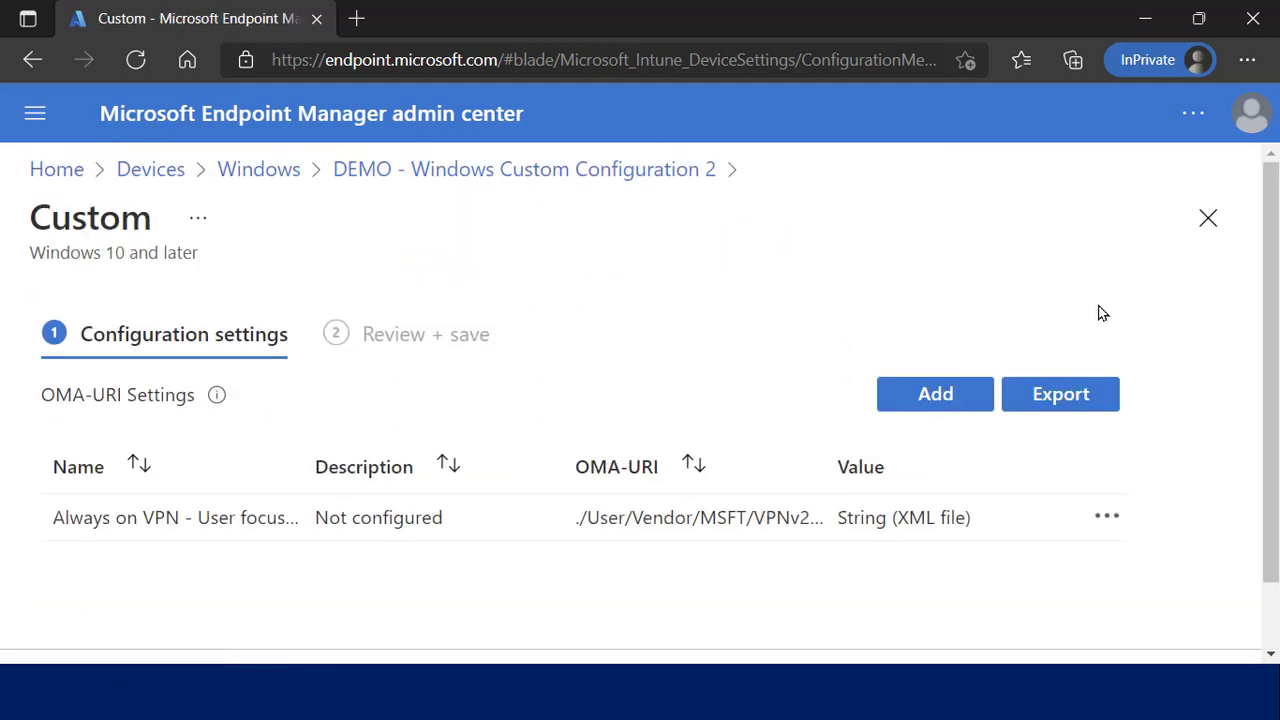
left_click(1104, 524)
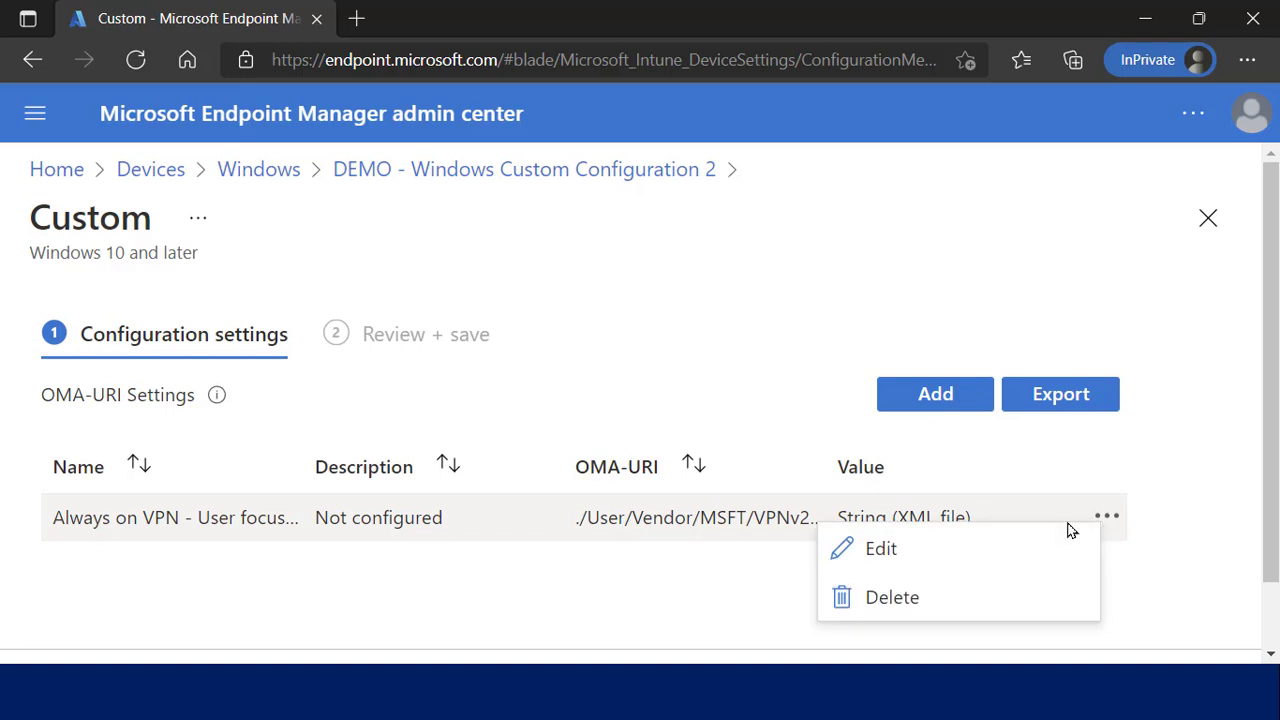
left_click(975, 550)
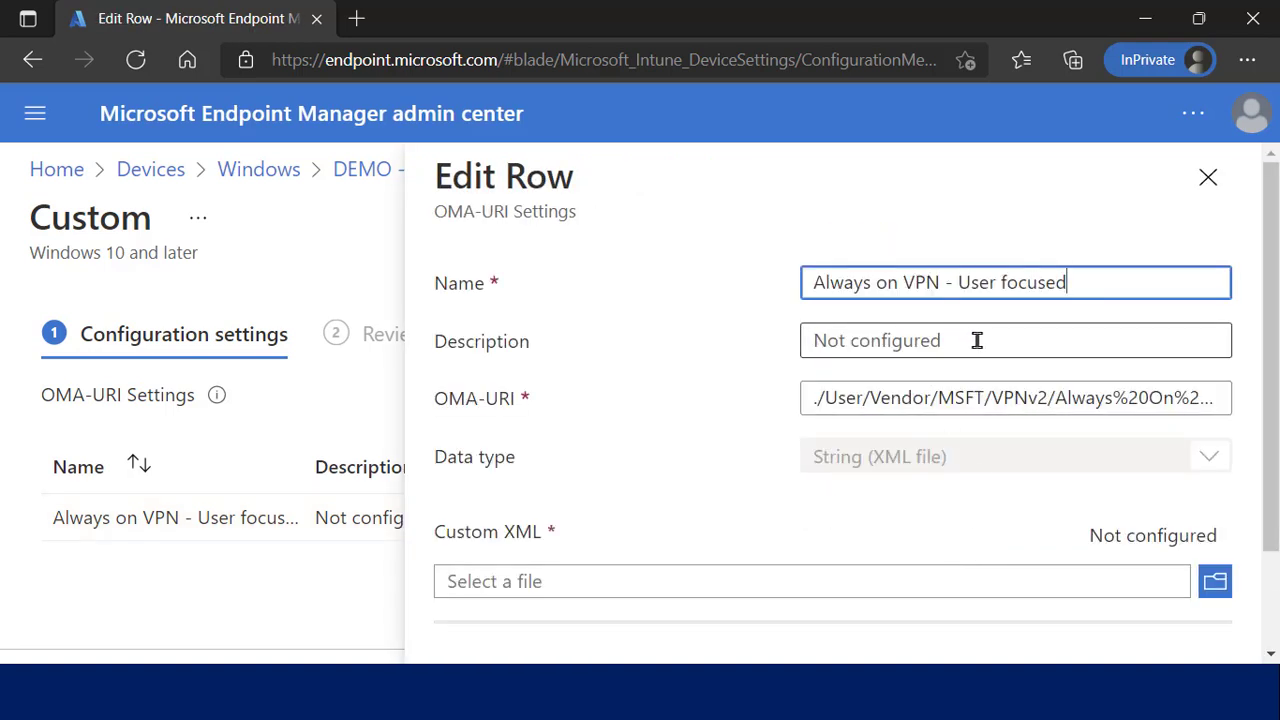
Step: Examine the row's full OMA-URI path, from the VPNv2 segment through to ProfileXML
left_click(985, 399)
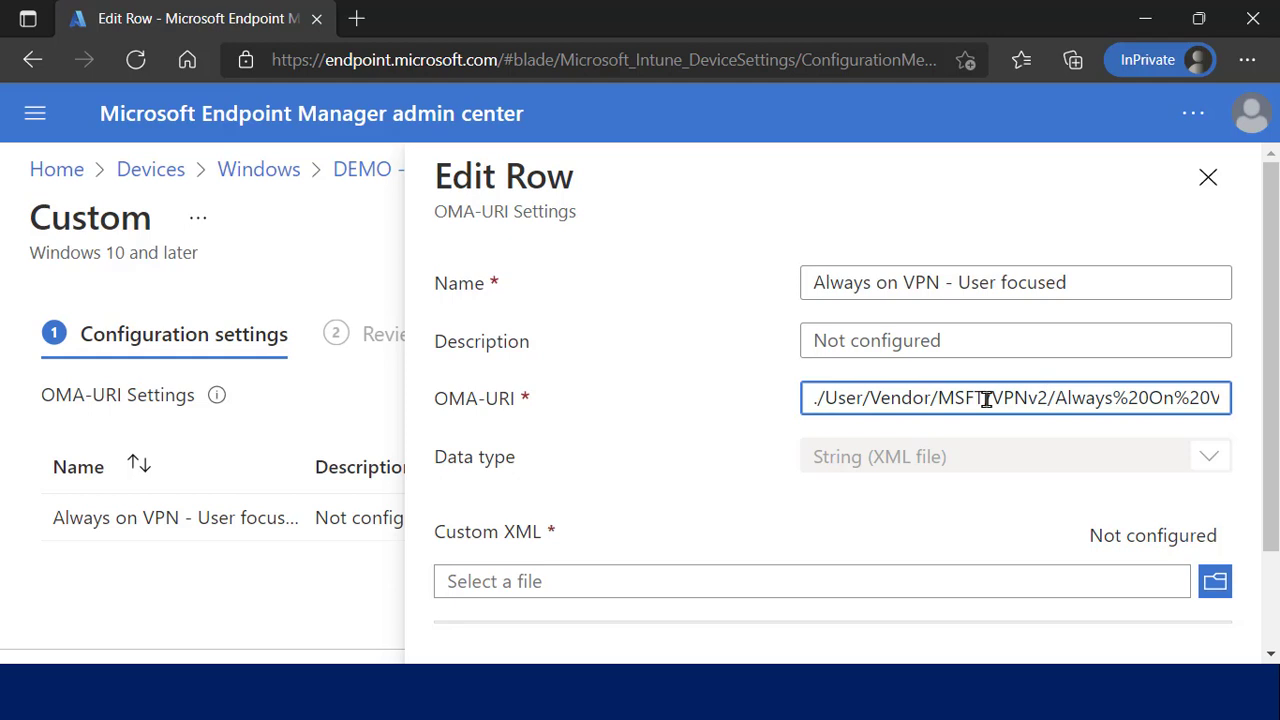
key("shift+Left")
key("shift+Left")
key("shift+Left")
key("shift+Left")
key("shift+Left")
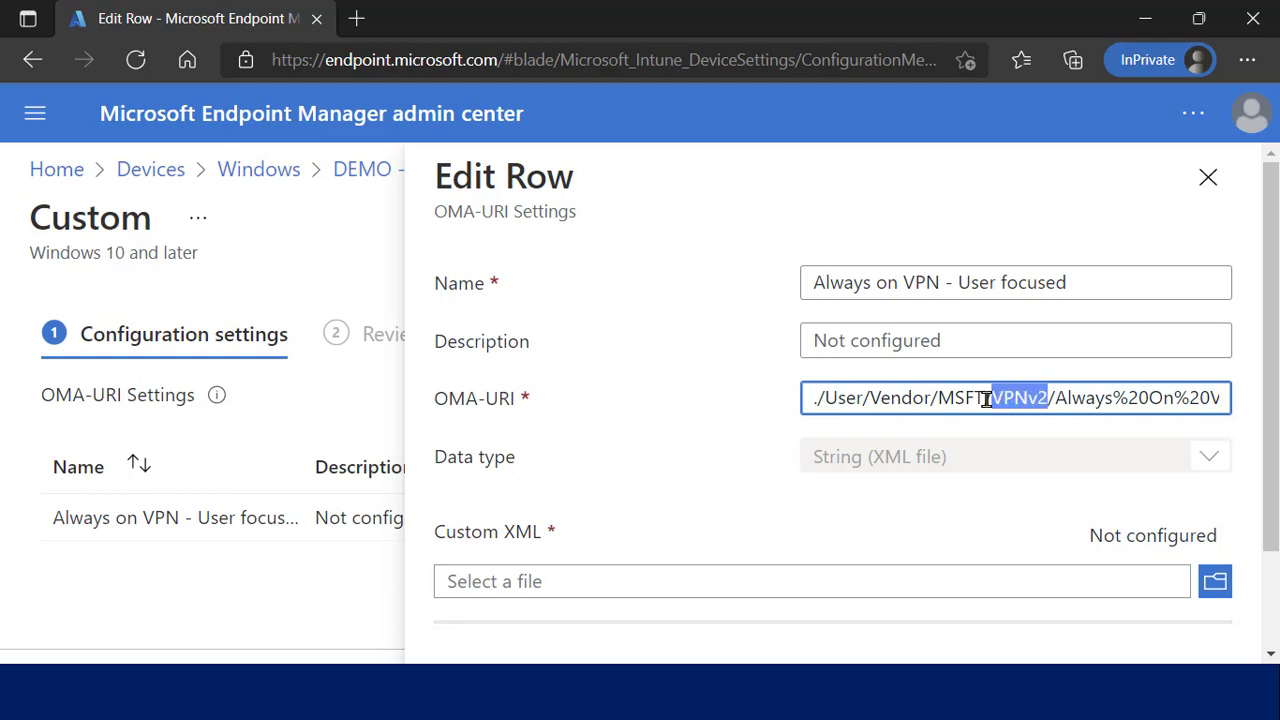
key("shift+Right")
key("shift+Right")
key("shift+Right")
key("shift+Right")
key("shift+Right")
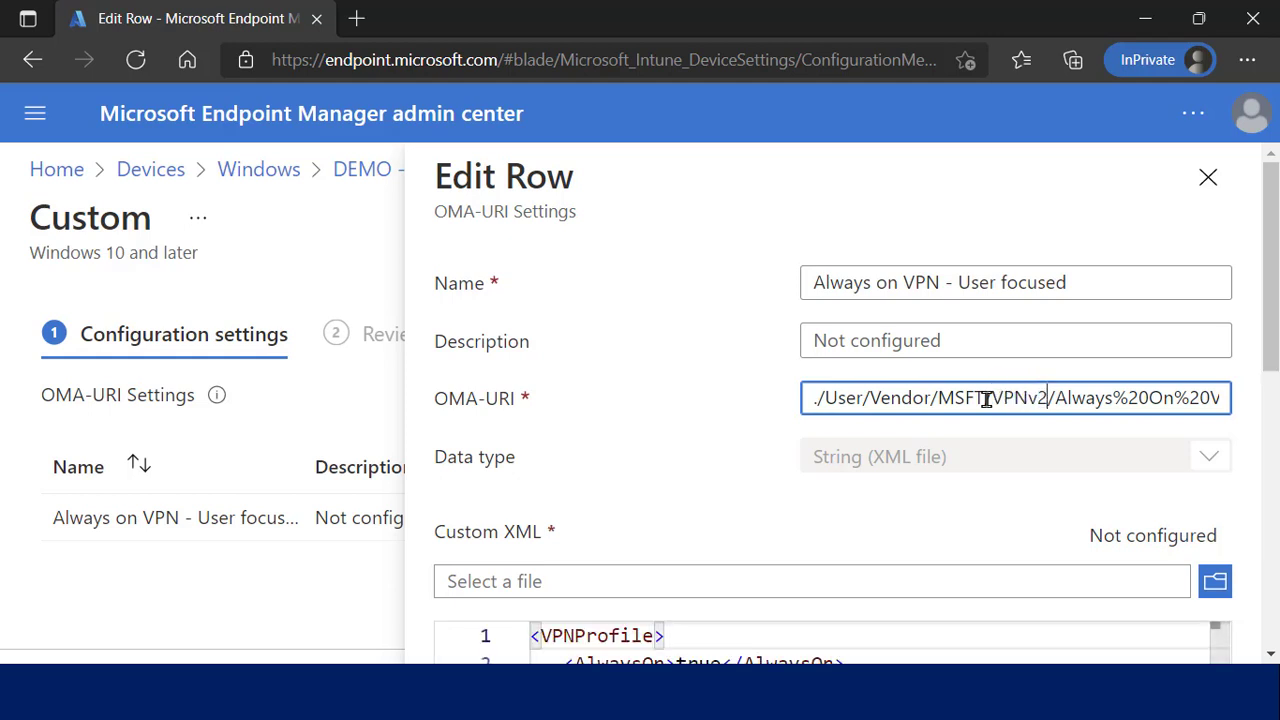
key("Right")
key("Right")
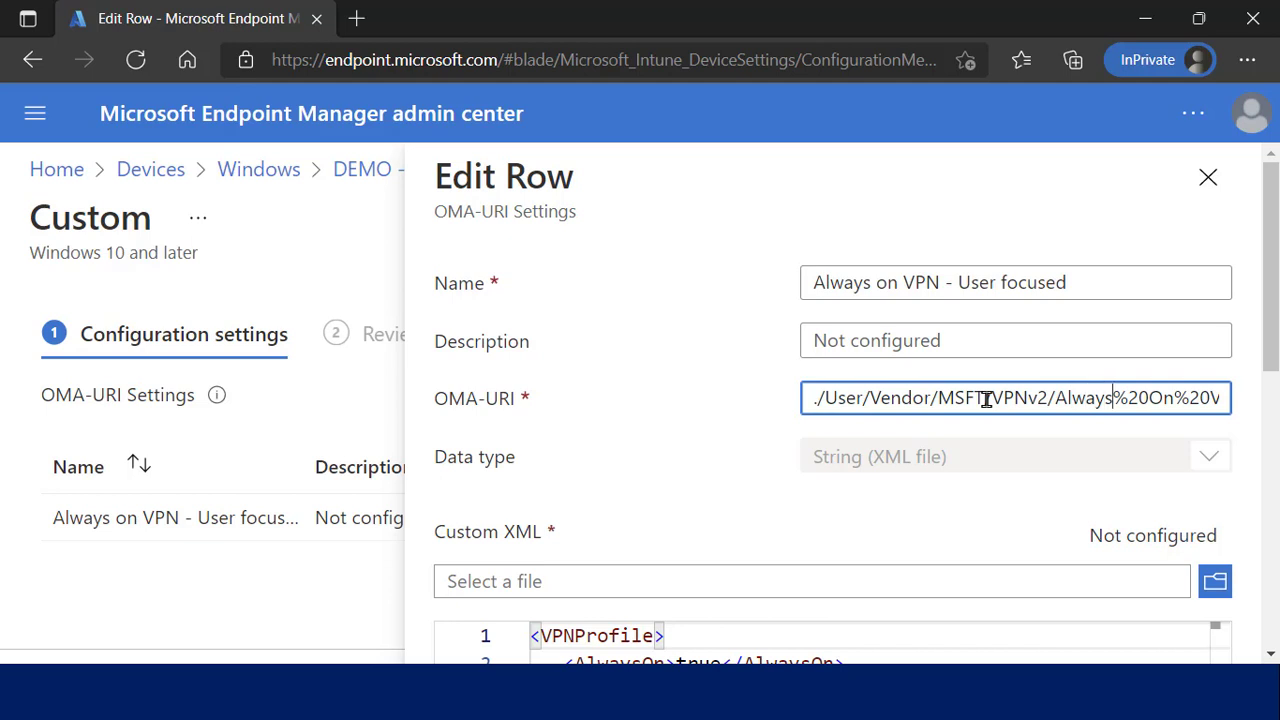
key("Right")
key("Right")
key("Right")
key("Right")
key("Right")
key("Right")
key("Right")
key("Right")
key("Right")
key("Right")
key("Right")
key("Right")
key("Right")
key("Right")
key("Right")
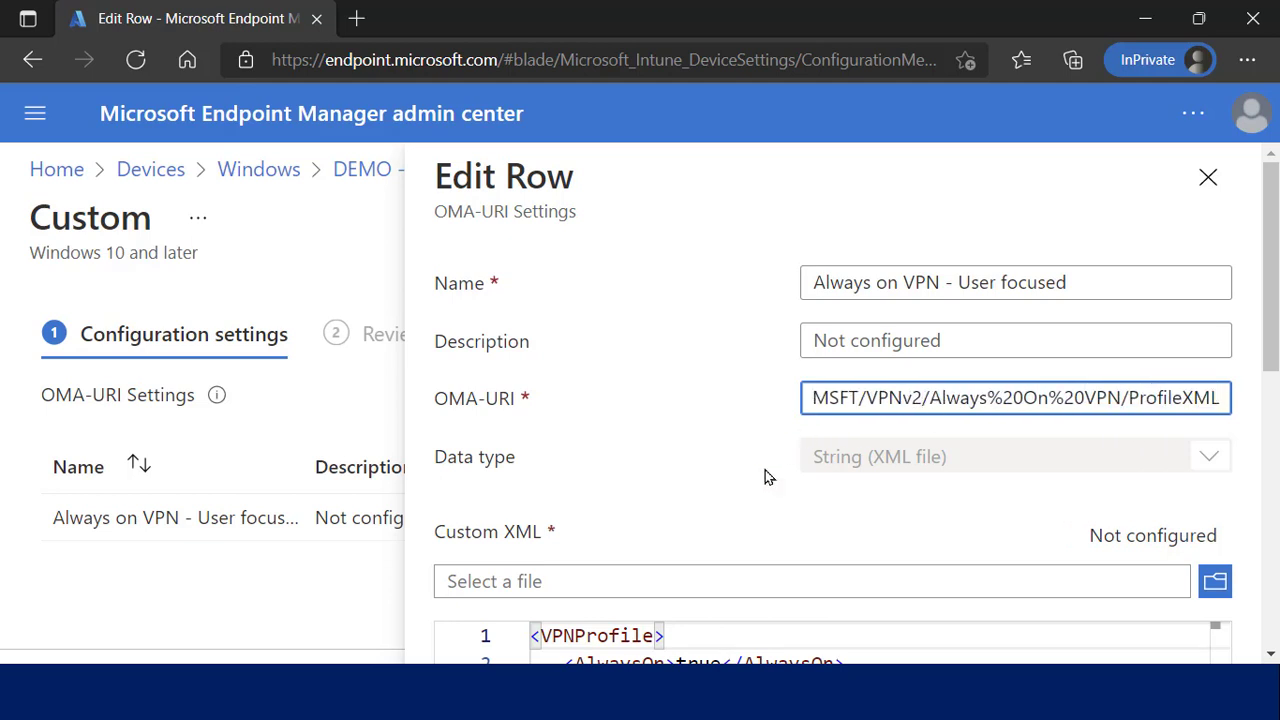
Step: Review the custom XML of the VPN profile, including its DNS, trusted network, server and authentication entries
left_click(716, 521)
scroll(716, 521, "down", 5)
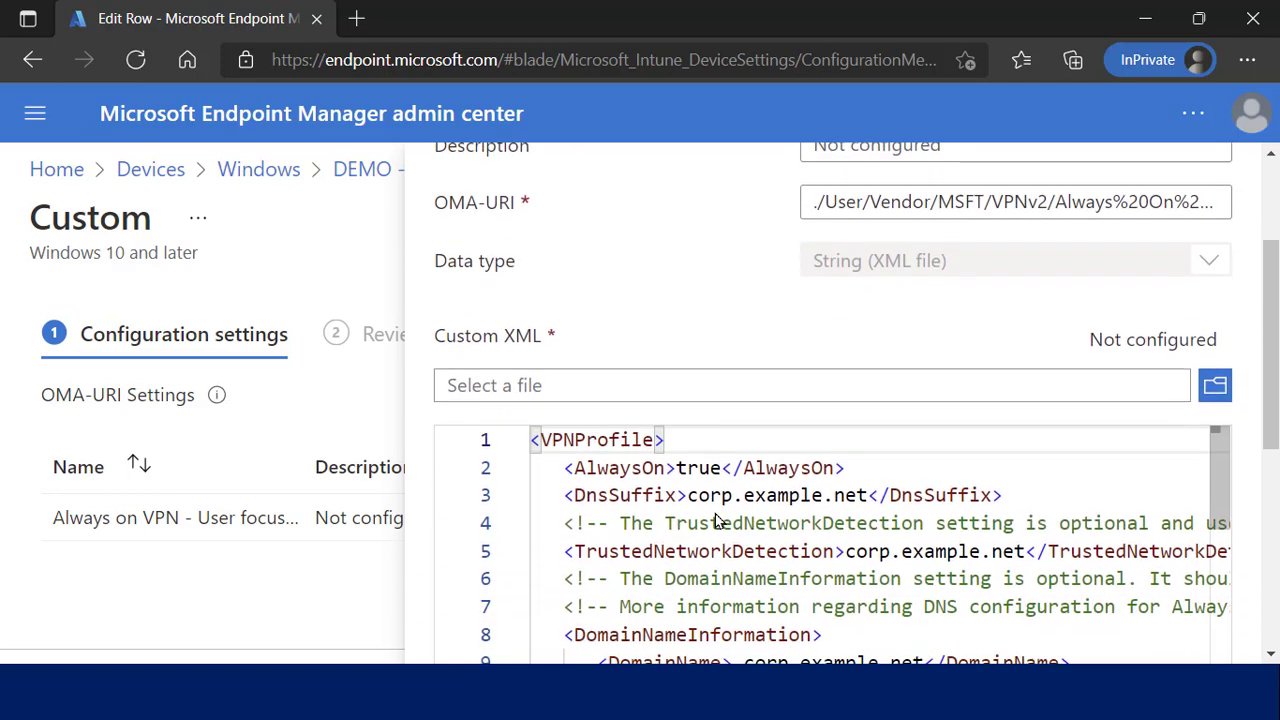
scroll(716, 521, "down", 1)
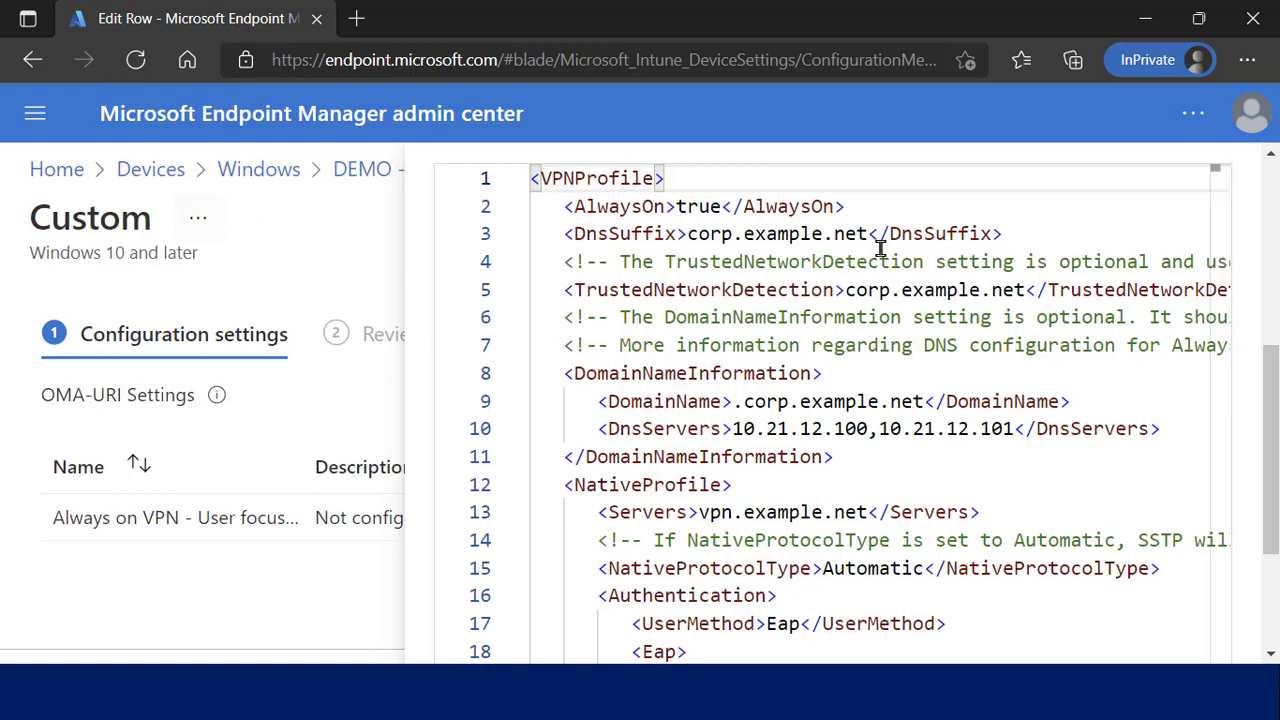
left_click_drag(1273, 375, 1262, 165)
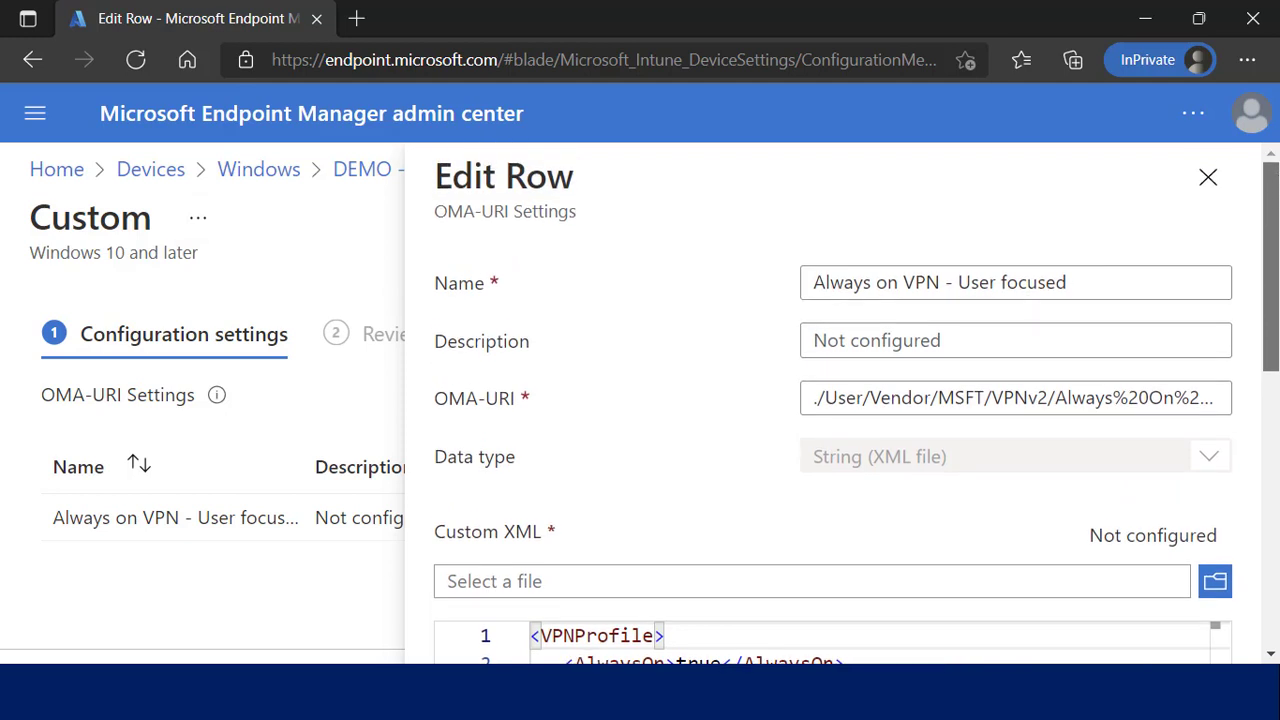
Step: Close the VPN row editor and leave the profile's configuration settings, discarding the unsaved edits
left_click(1207, 180)
left_click(36, 112)
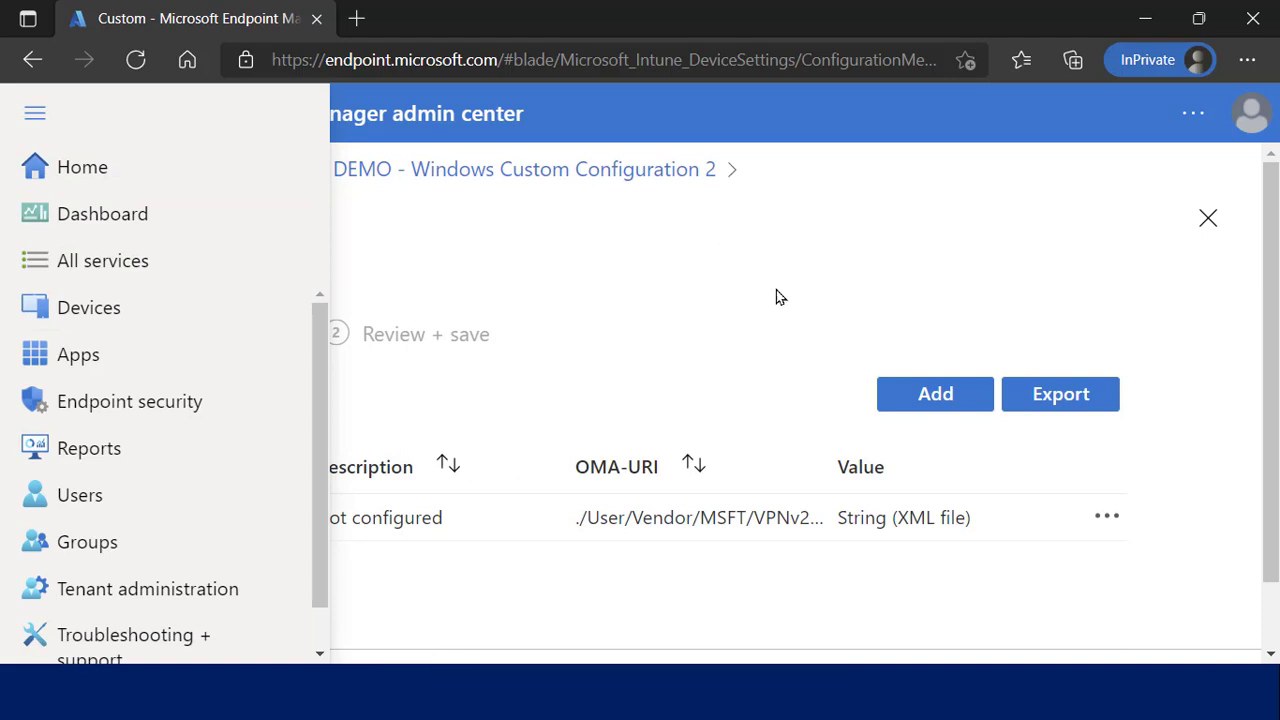
left_click(880, 252)
left_click(1206, 222)
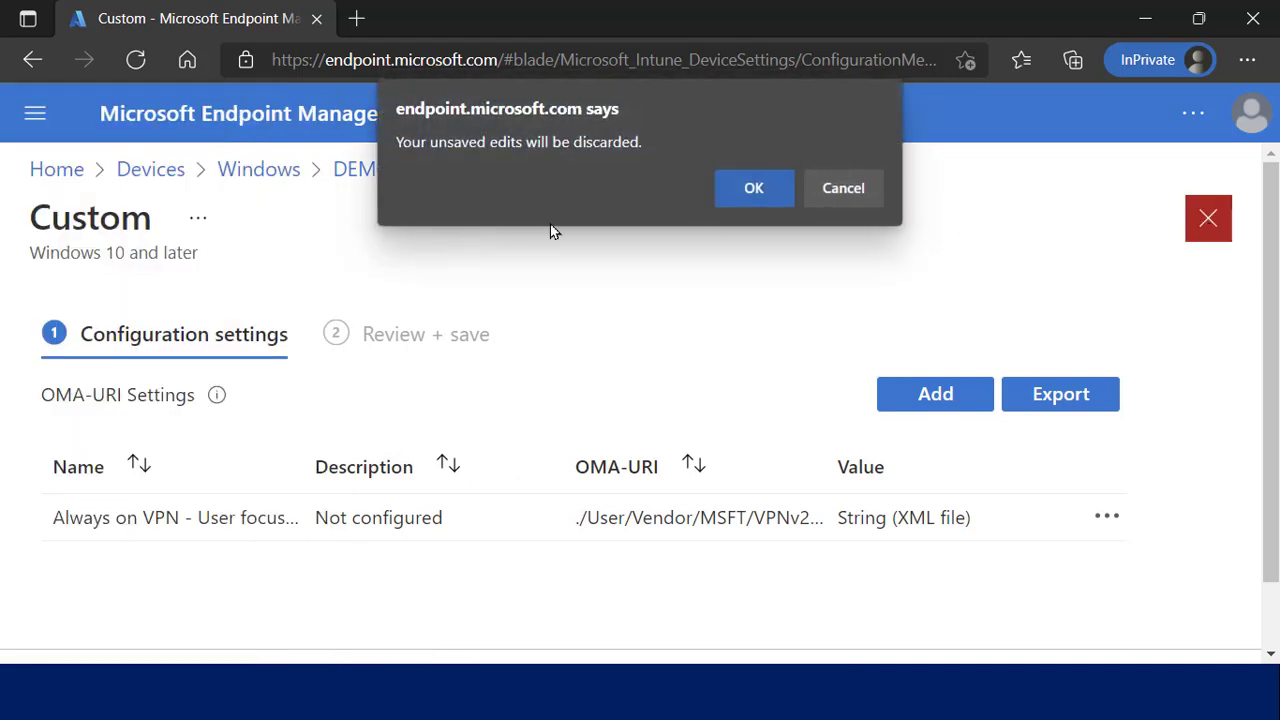
left_click(754, 188)
Step: Review the basics, scope tags and group assignments in the DEMO - Windows Custom Configuration 2 properties
left_click(37, 116)
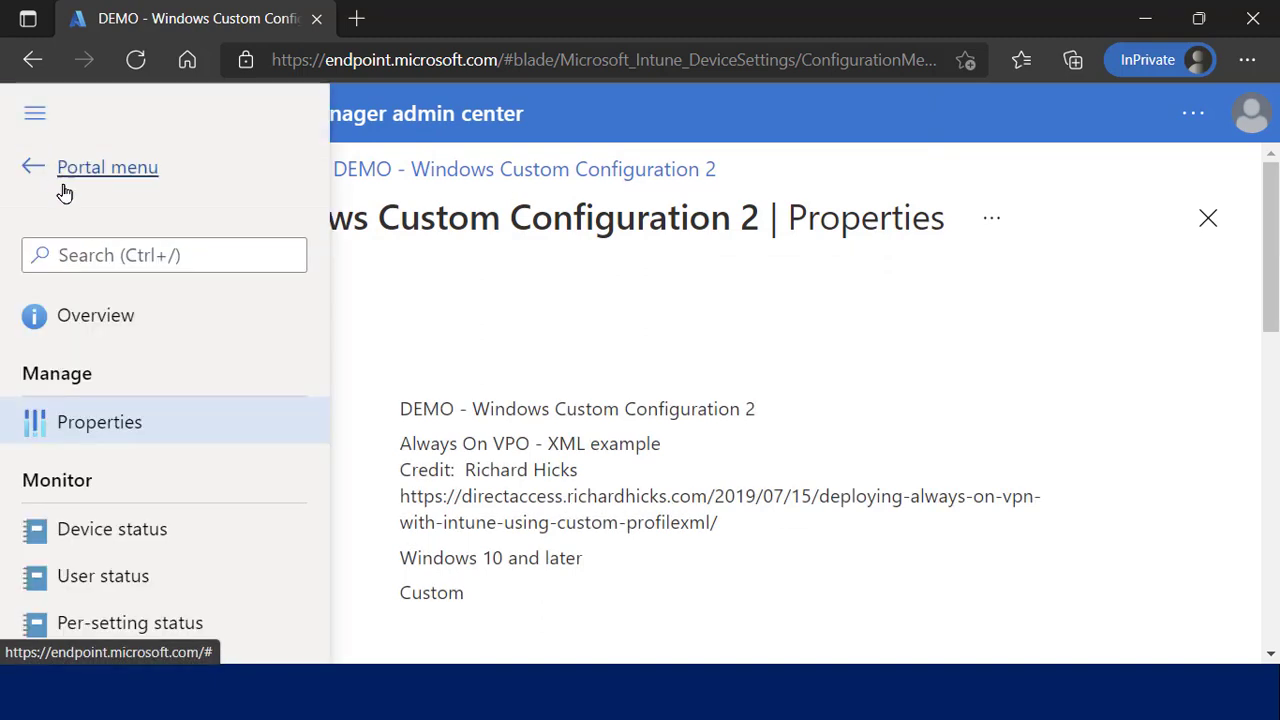
left_click(364, 318)
scroll(364, 320, "down", 2)
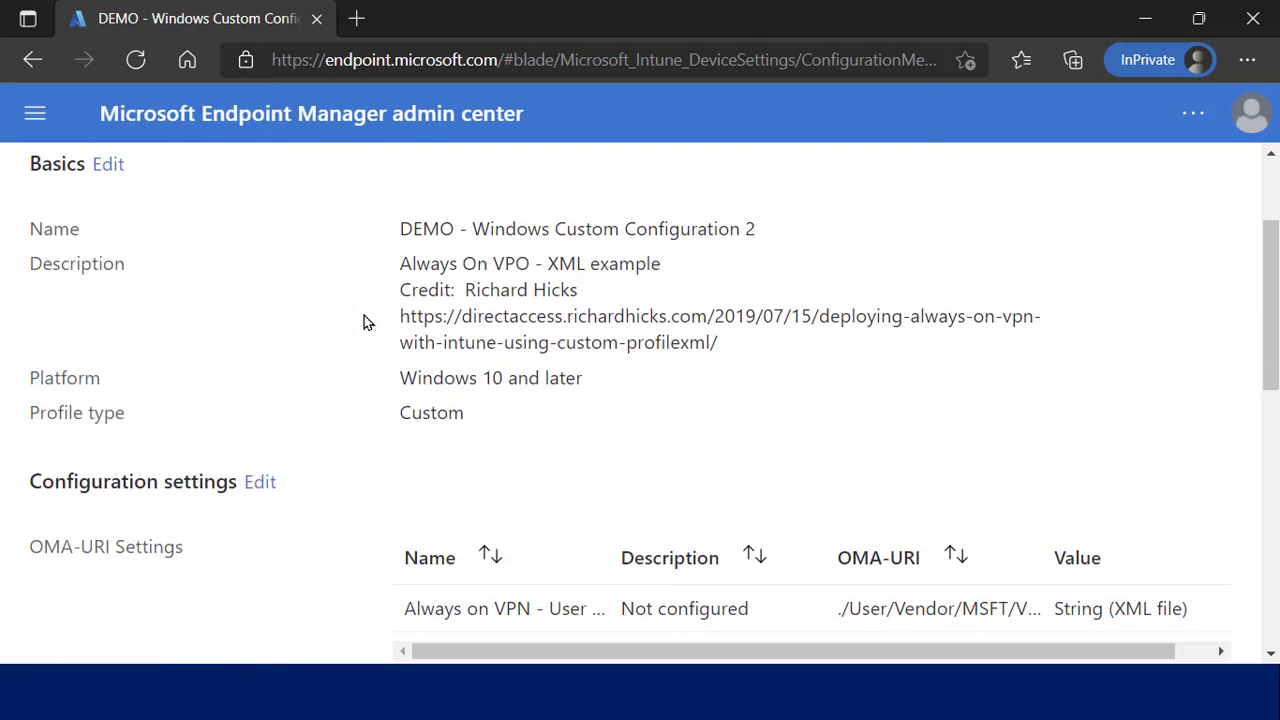
scroll(364, 320, "down", 5)
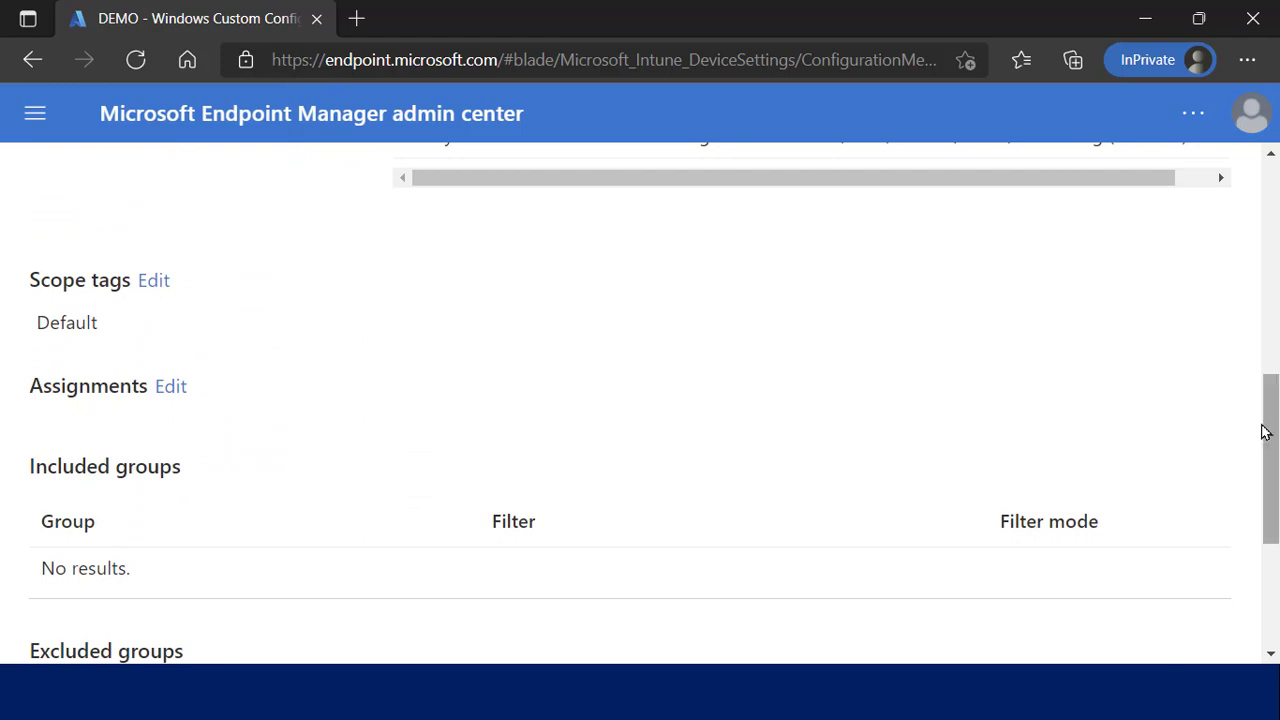
left_click_drag(1257, 451, 1262, 200)
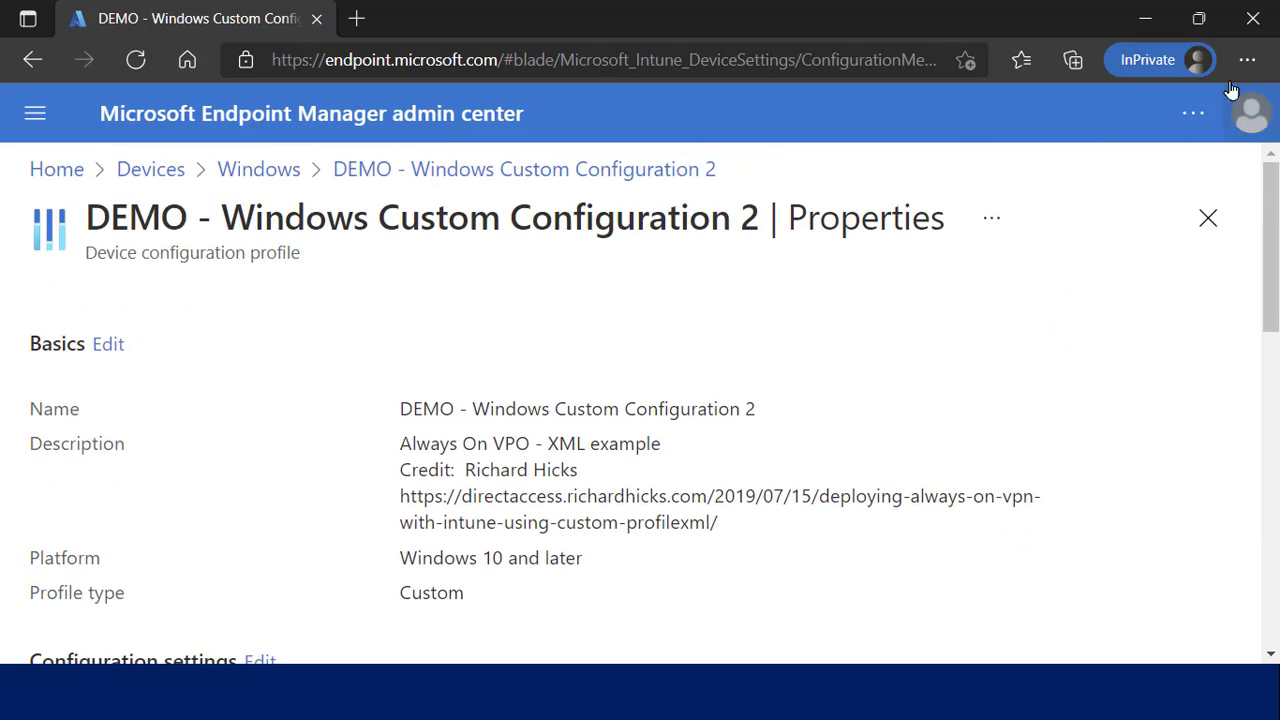
Step: Minimize the browser to return to the slide show and advance to the Custom Configurations - Troubleshooting, Tips and Tricks slide
left_click(1145, 18)
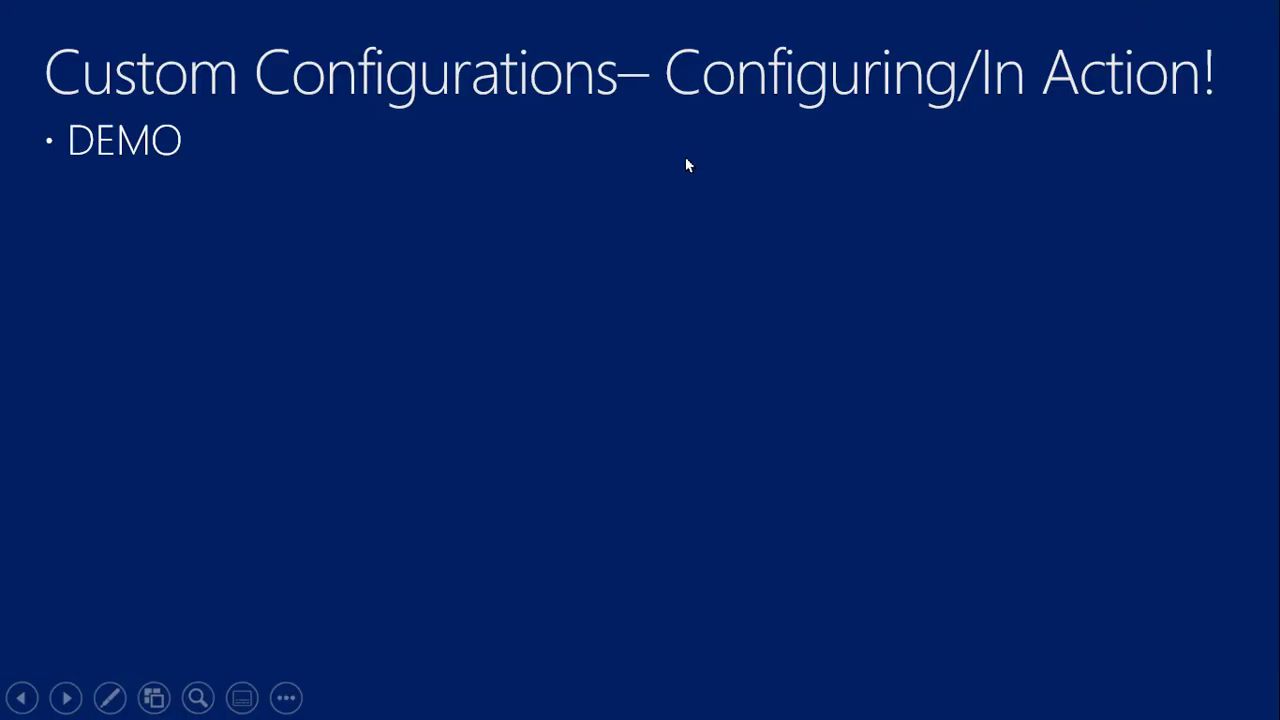
left_click(603, 235)
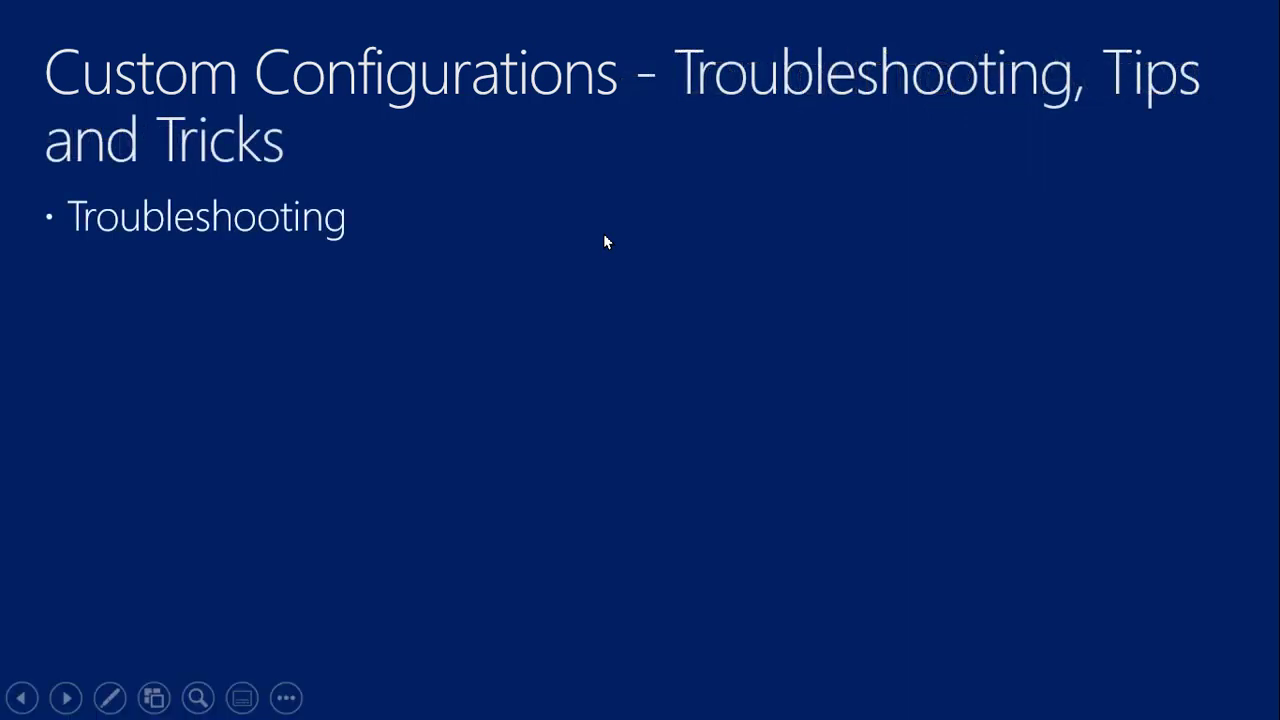